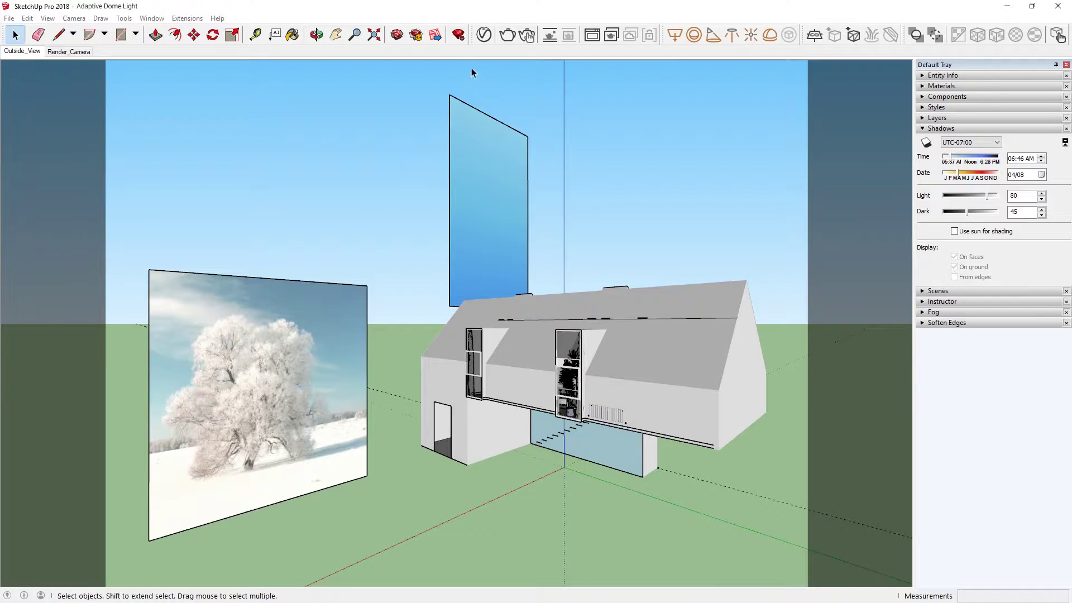
Review the V-Ray SunLight, the selected backdrop geometry, and the material override and denoiser settings
left_click(483, 35)
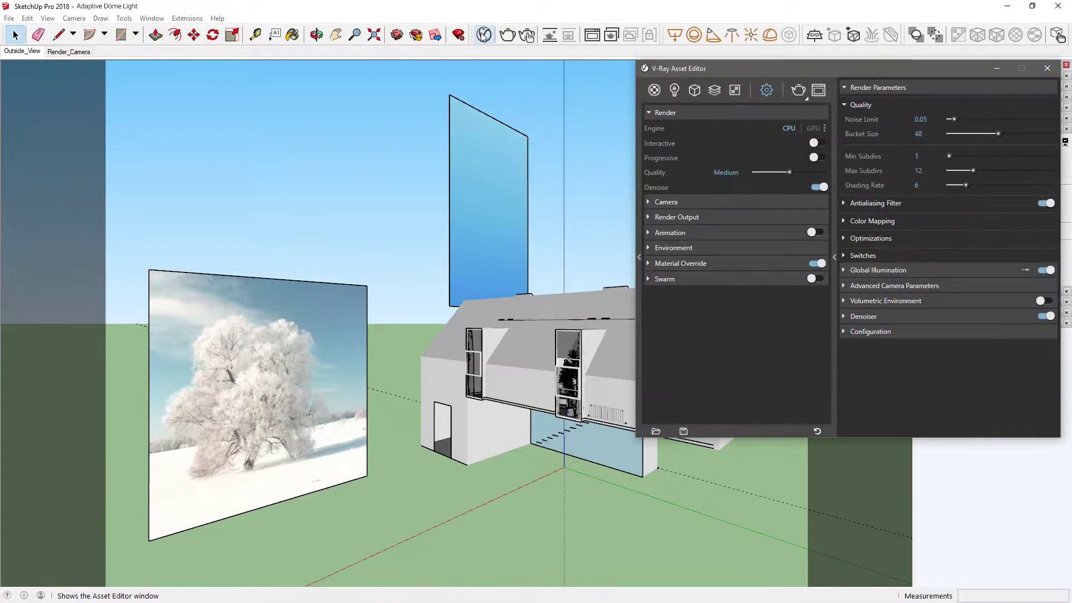
left_click(675, 92)
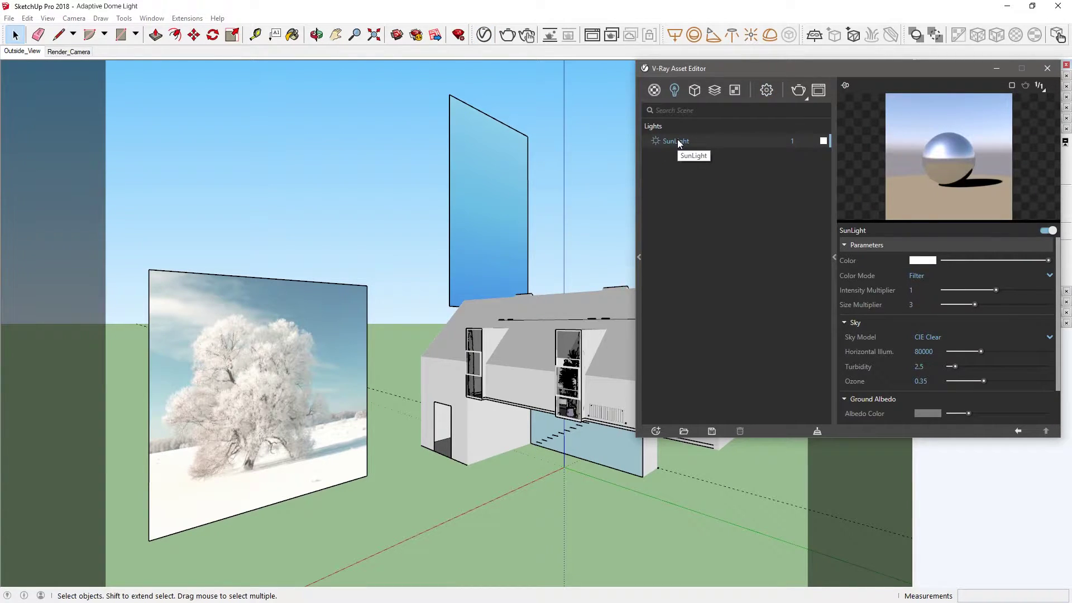
left_click(505, 184)
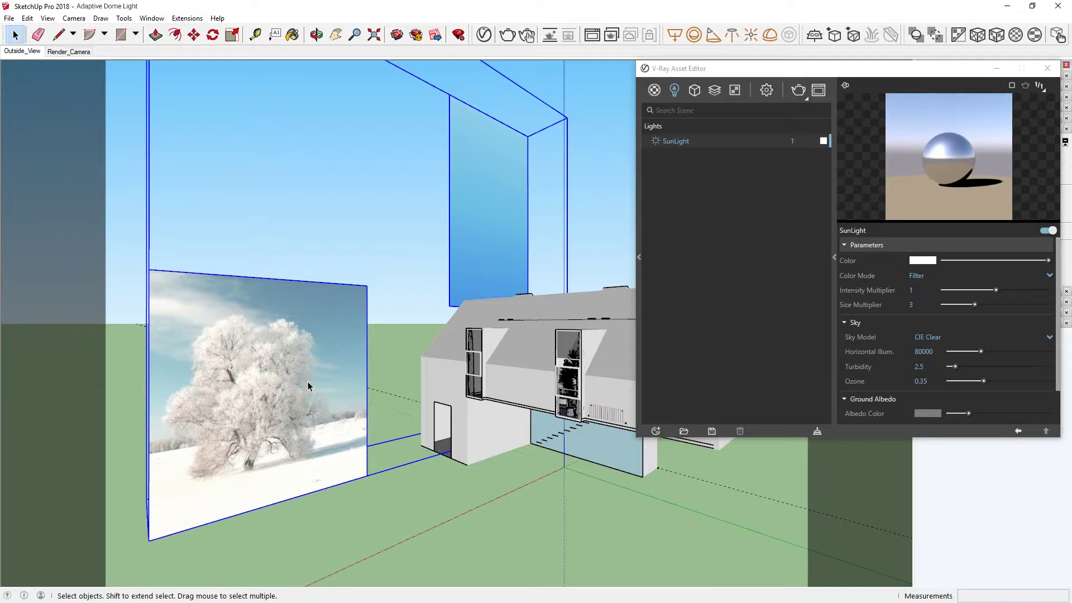
left_click(766, 97)
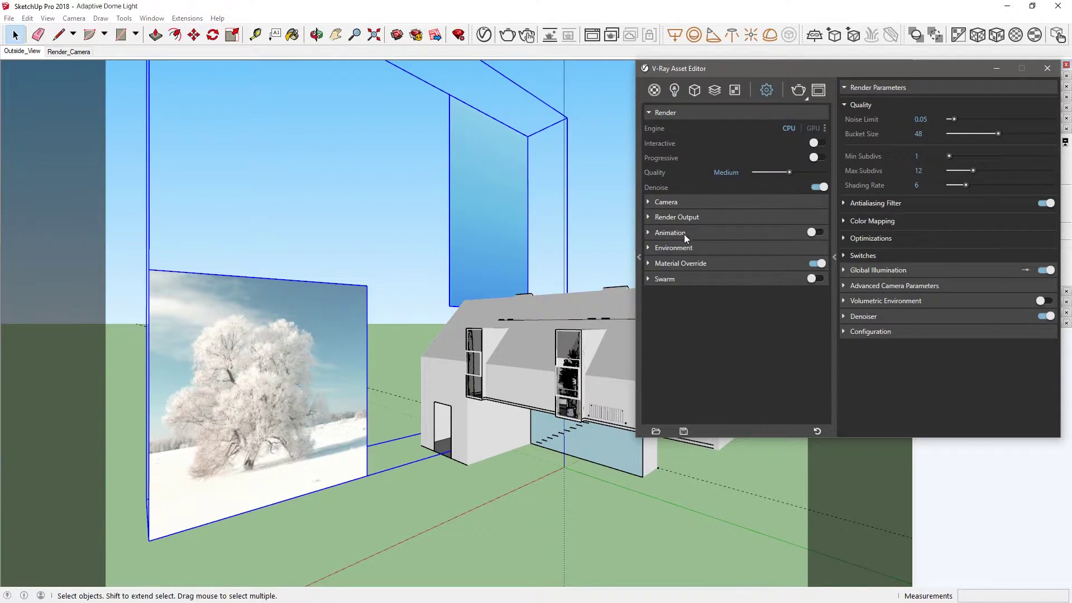
left_click(670, 263)
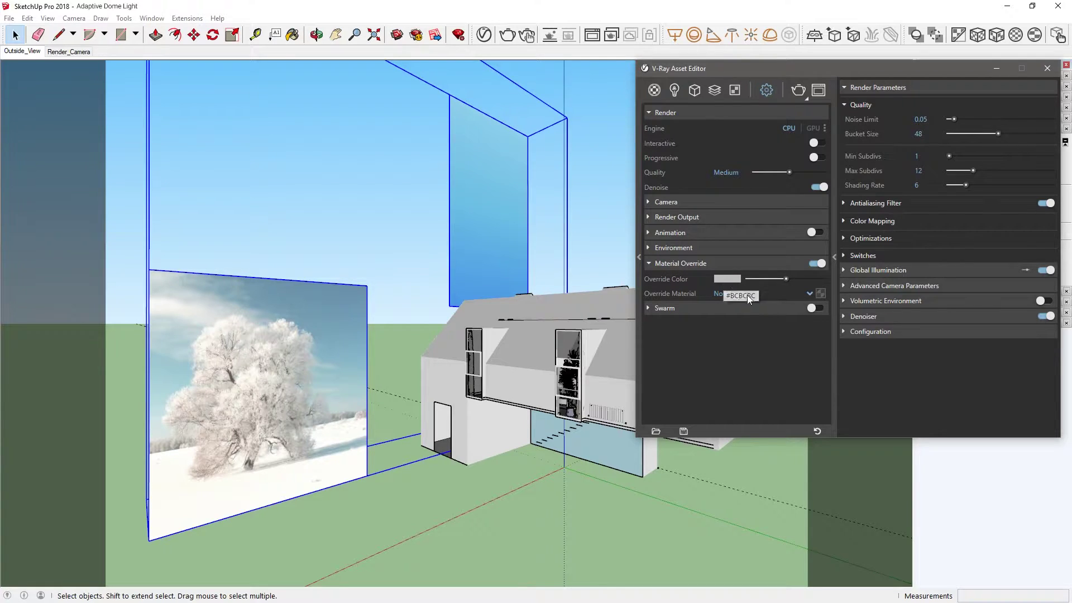
left_click(853, 316)
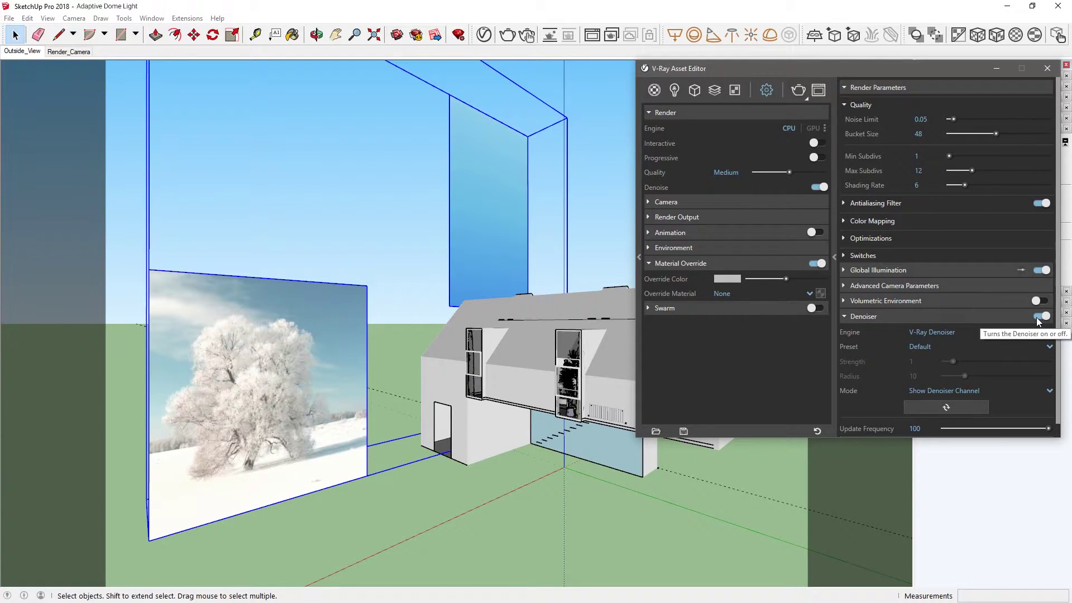
Place a dome light on the ground in front of the house and paste the environment background texture into it as a copy
left_click(769, 35)
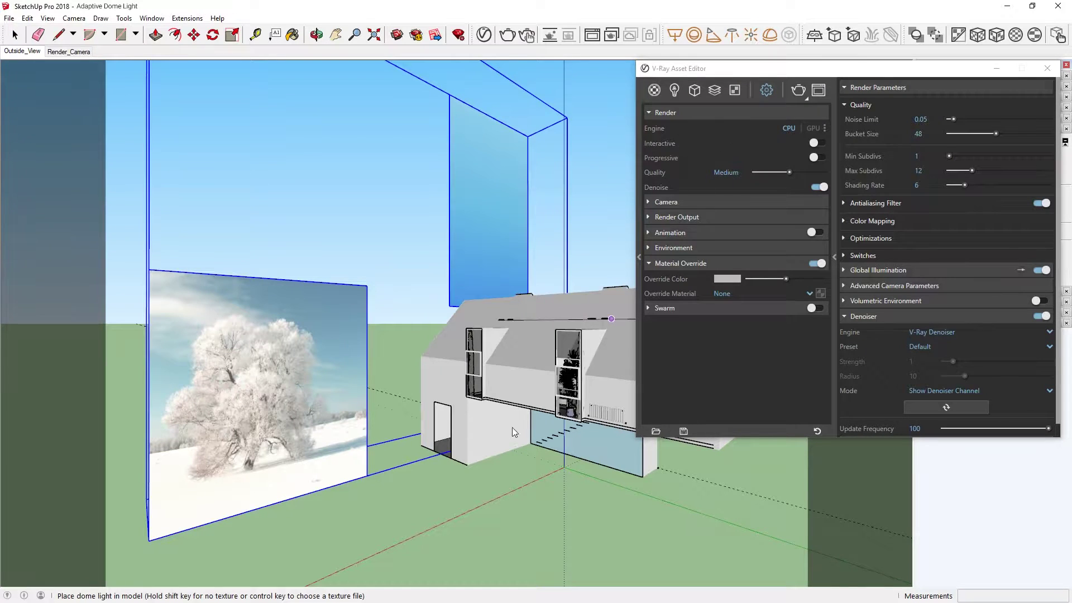
left_click(466, 512)
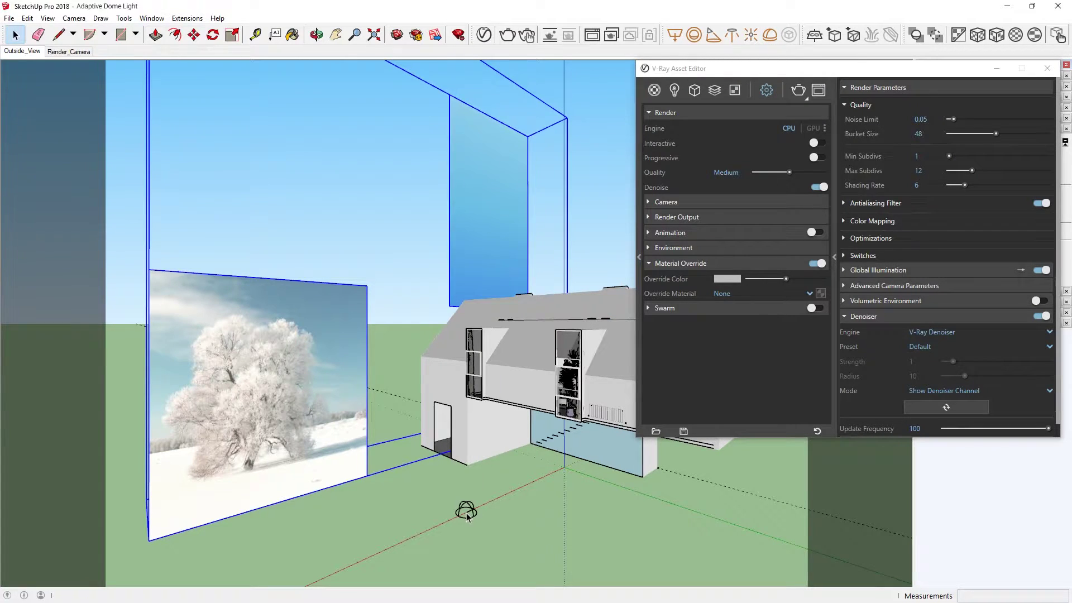
left_click(682, 249)
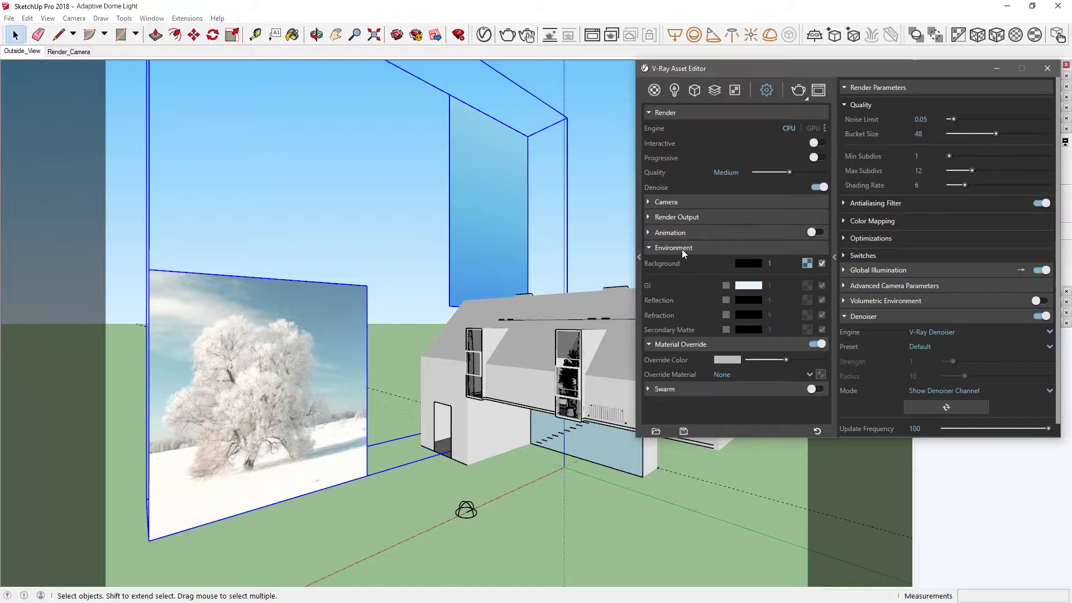
right_click(807, 263)
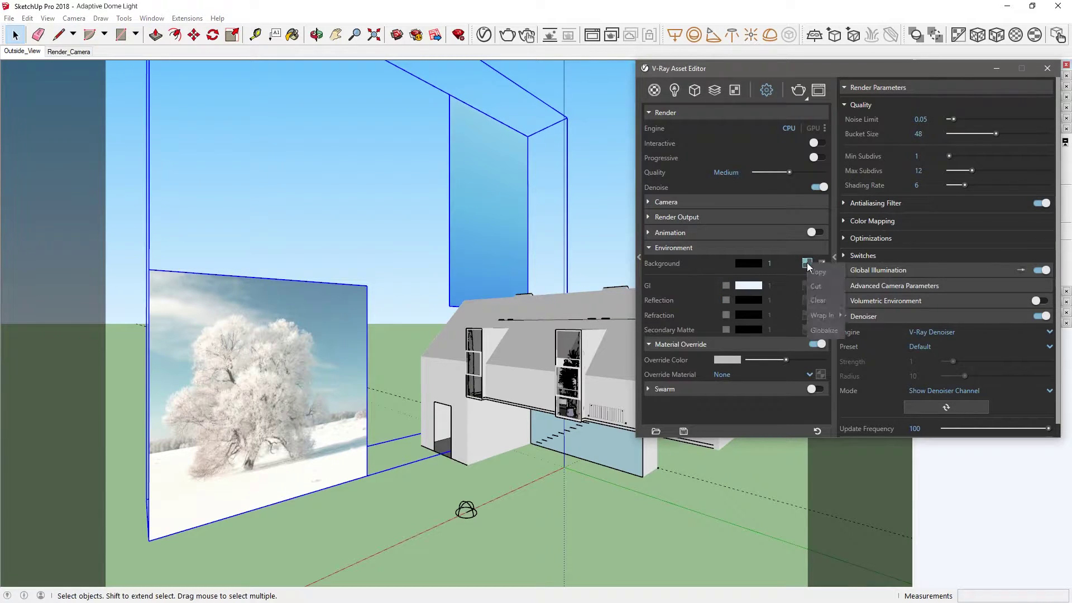
left_click(818, 272)
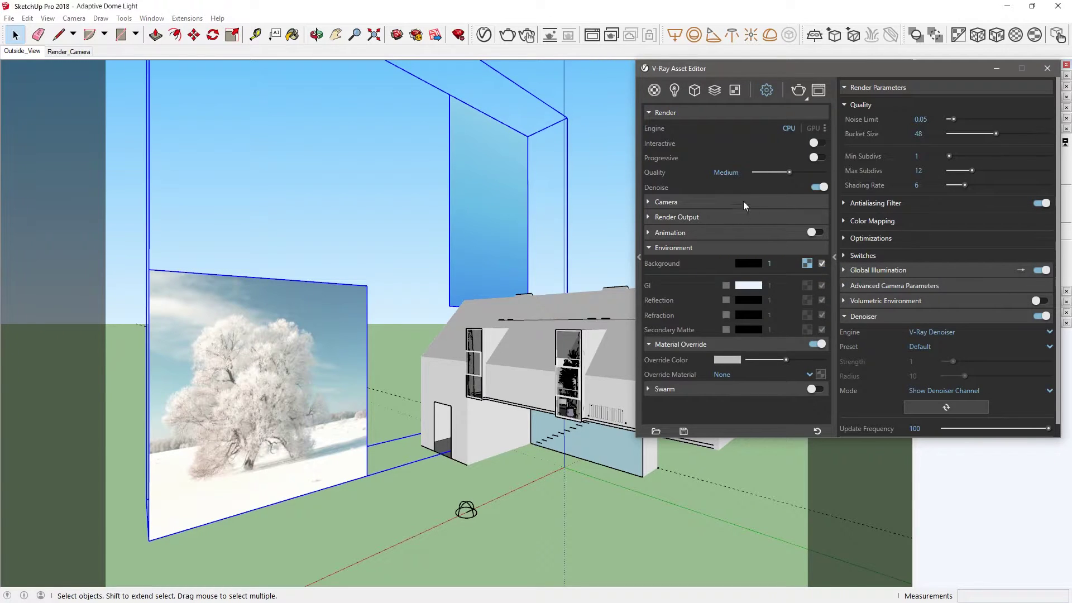
left_click(676, 91)
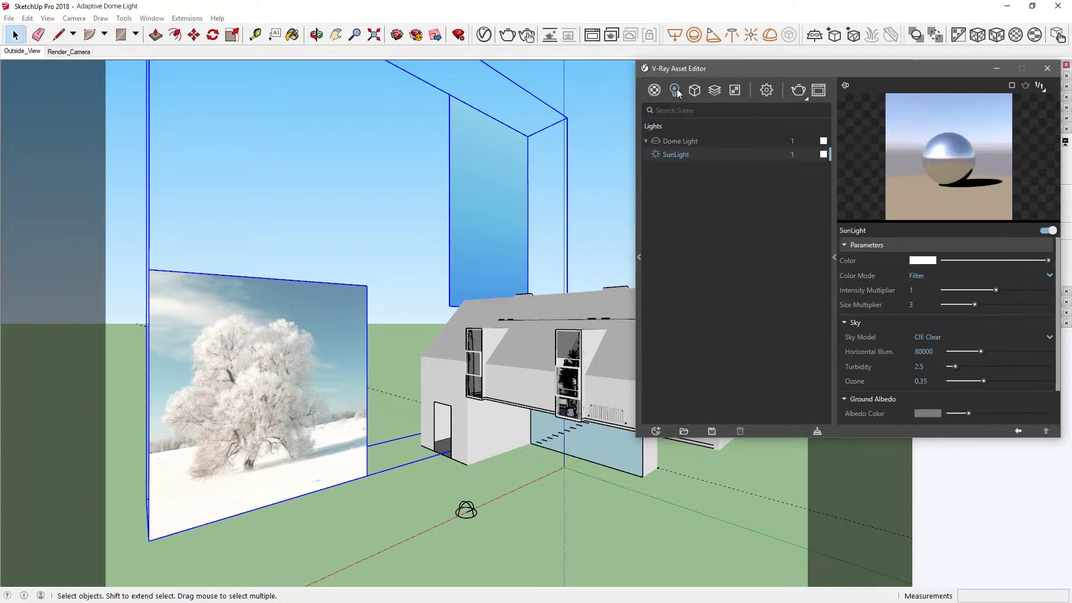
left_click(679, 141)
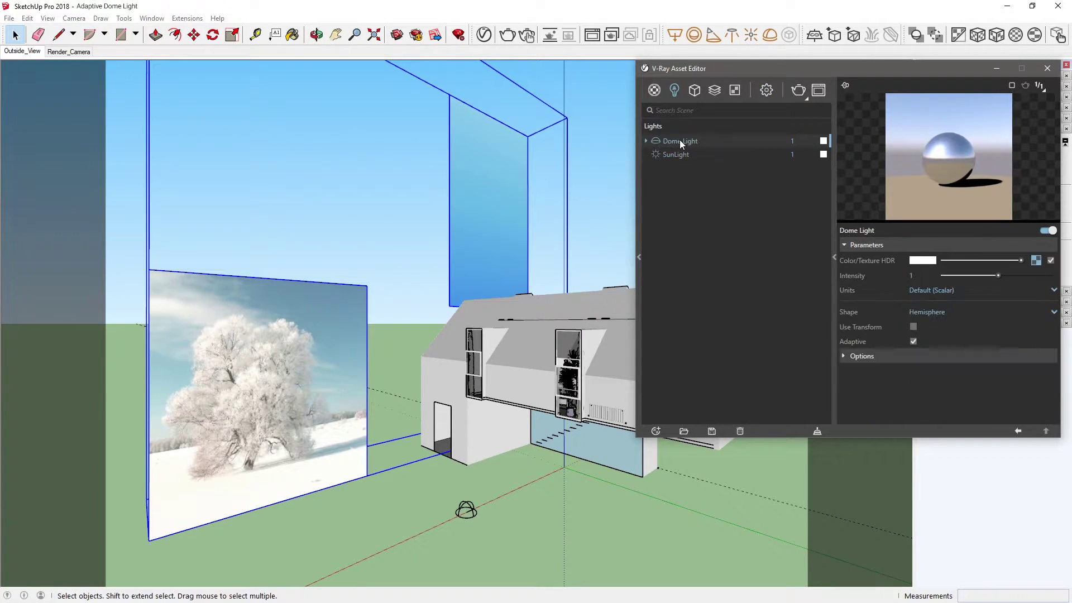
right_click(1035, 260)
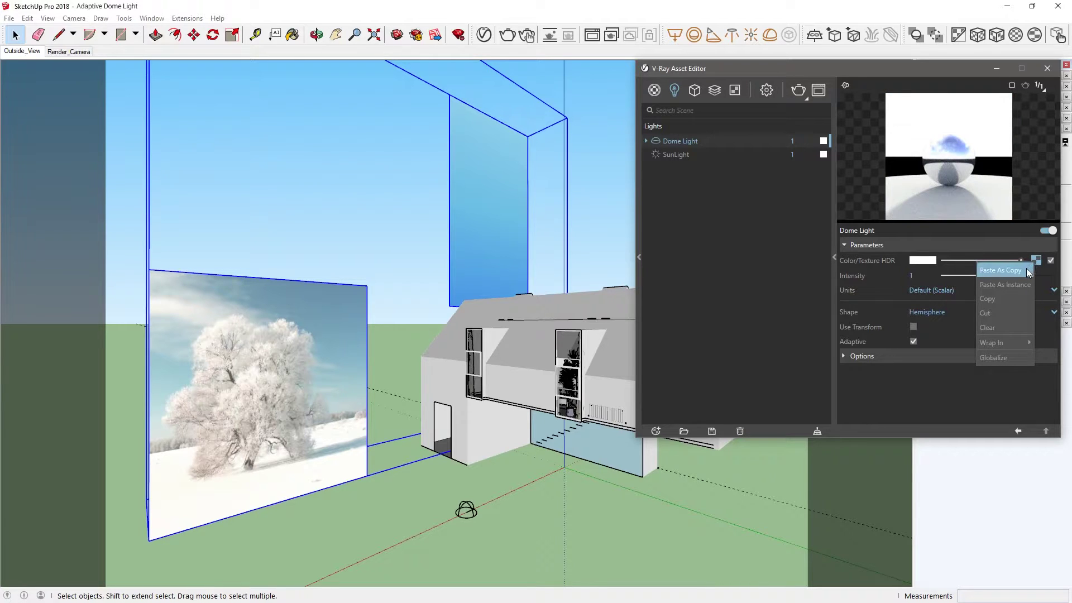
left_click(1027, 270)
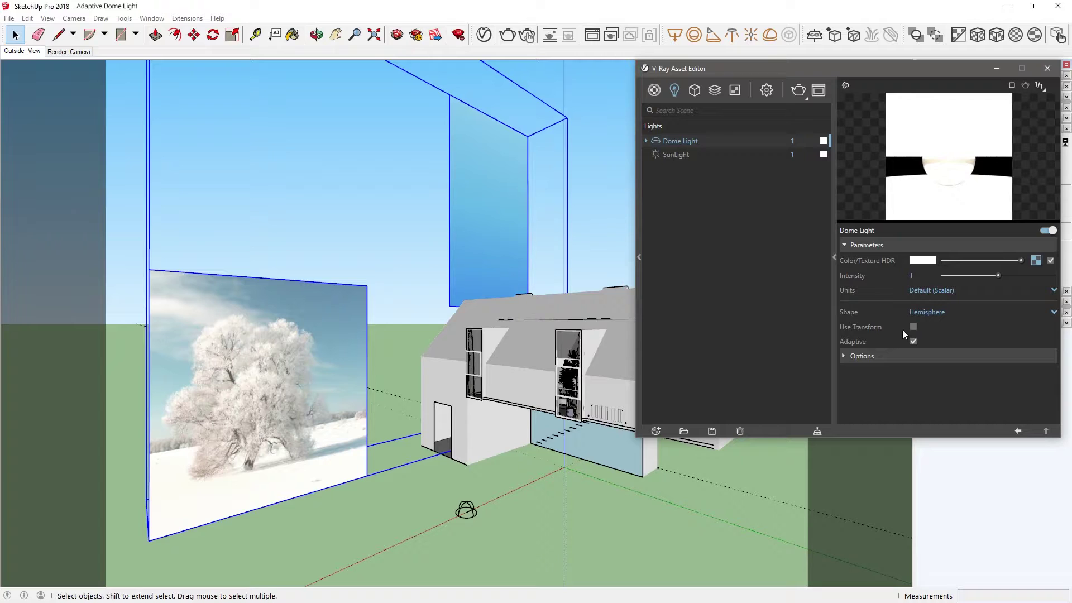
Switch to the Render_Camera scene and render the attic interior
left_click(90, 51)
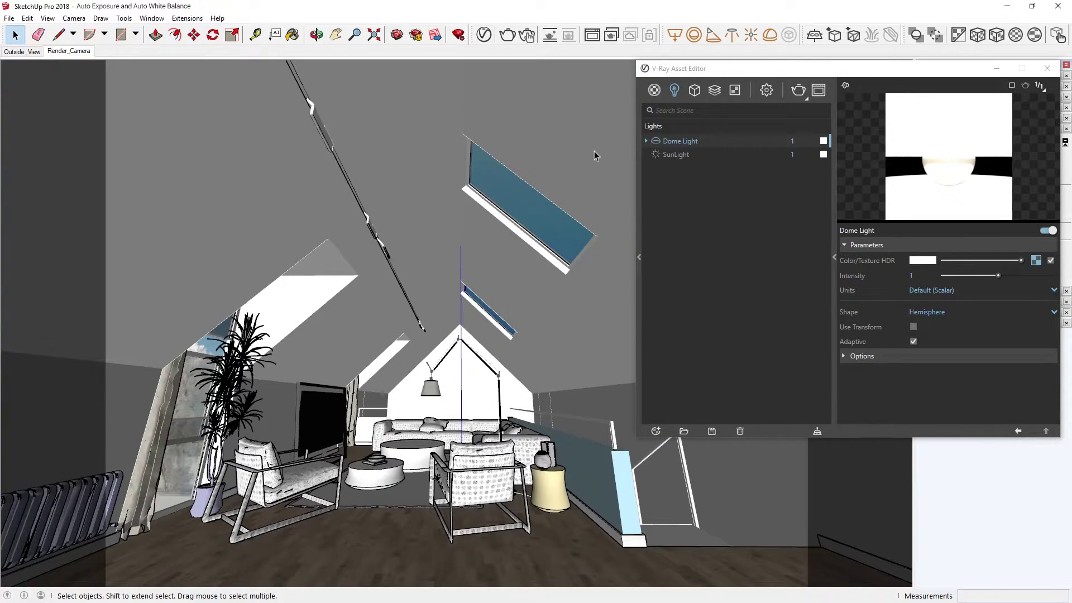
left_click(798, 91)
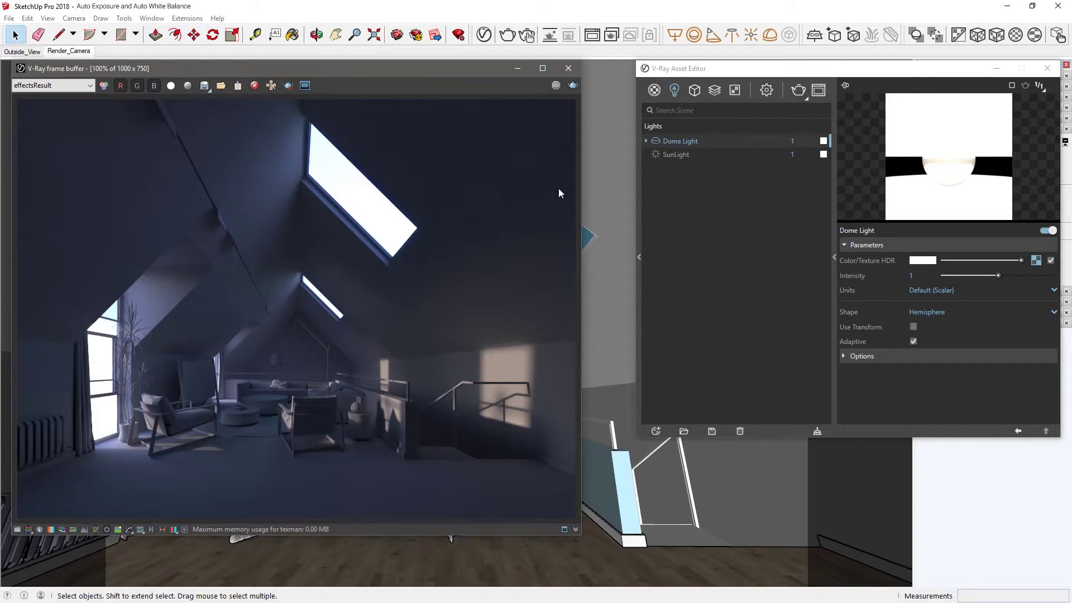
Enable automatic exposure for the render camera and render the interior again
left_click(765, 91)
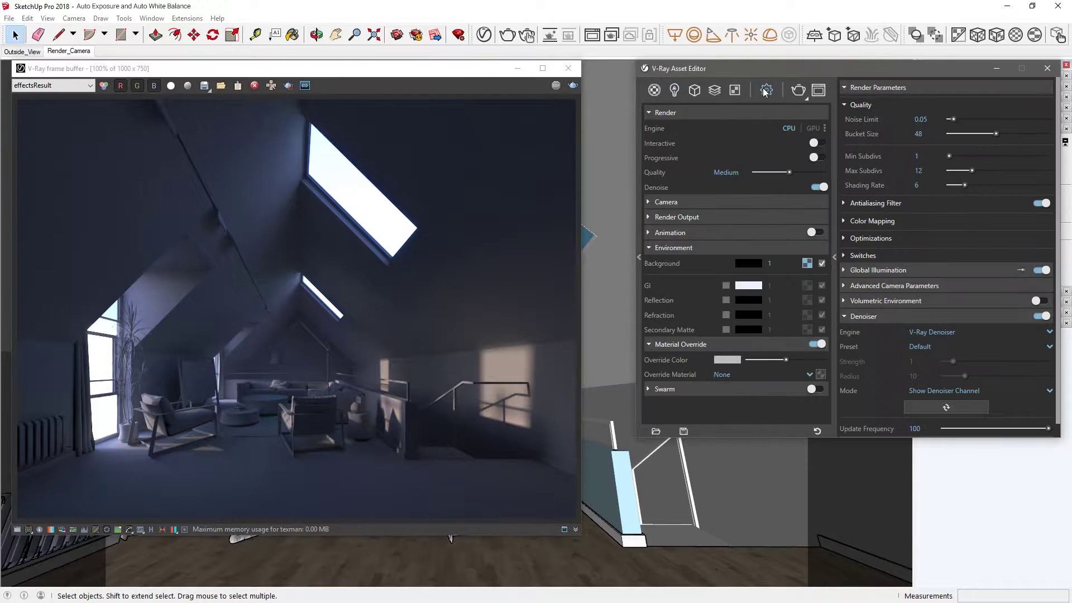
left_click(882, 286)
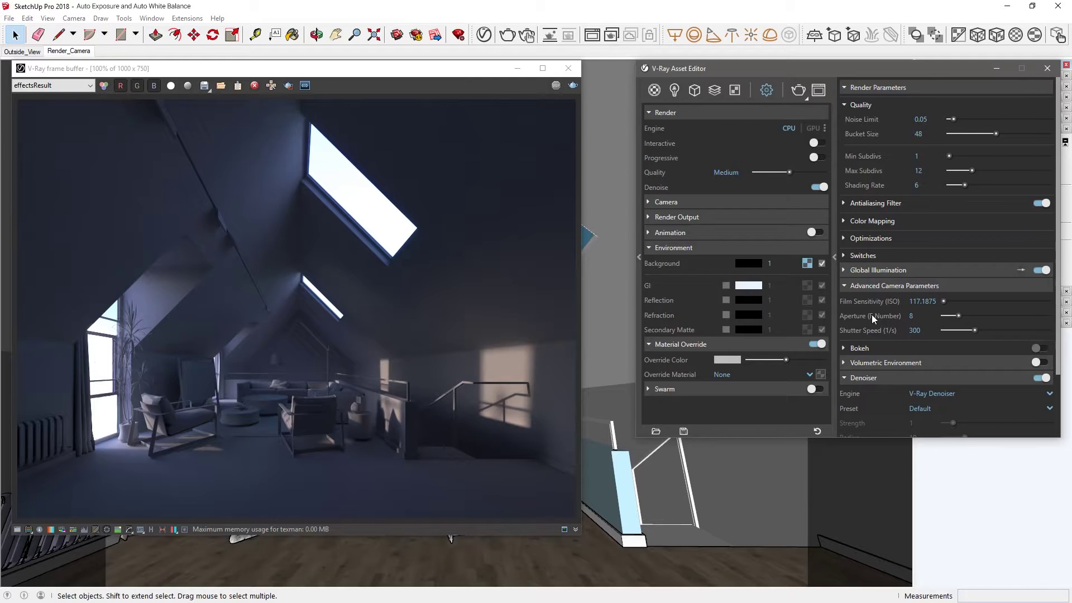
left_click(770, 204)
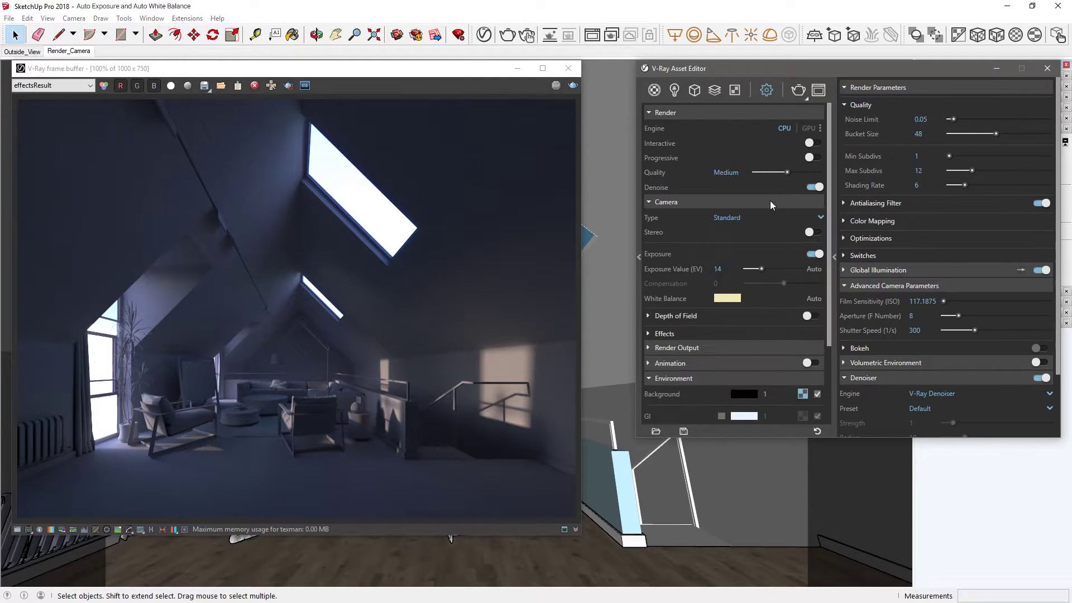
left_click(813, 269)
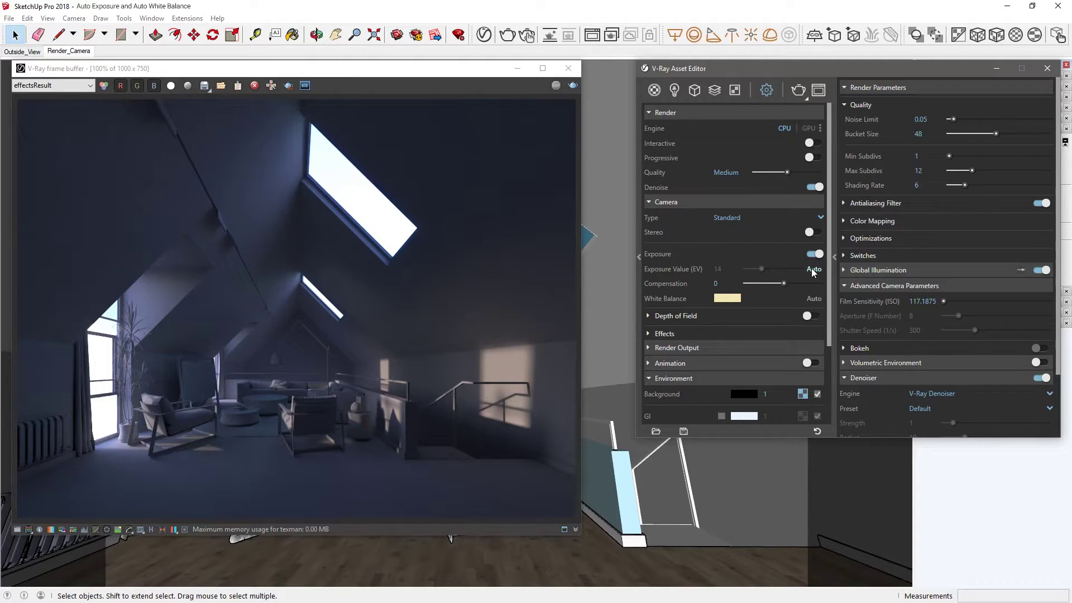
left_click(800, 91)
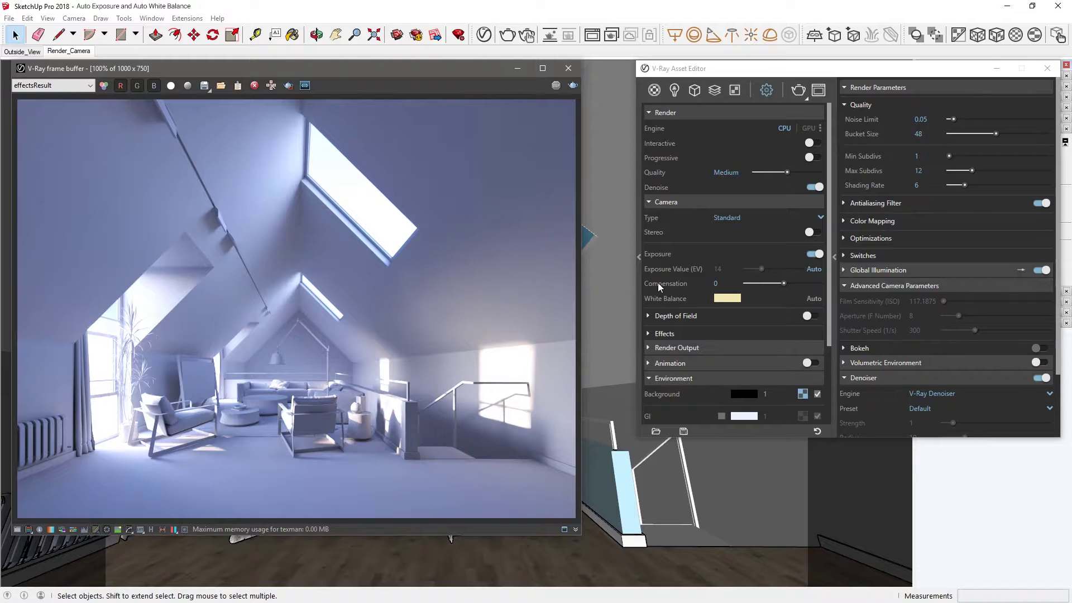
Set the exposure compensation to 1 and render a region covering the left half of the image
left_click(721, 286)
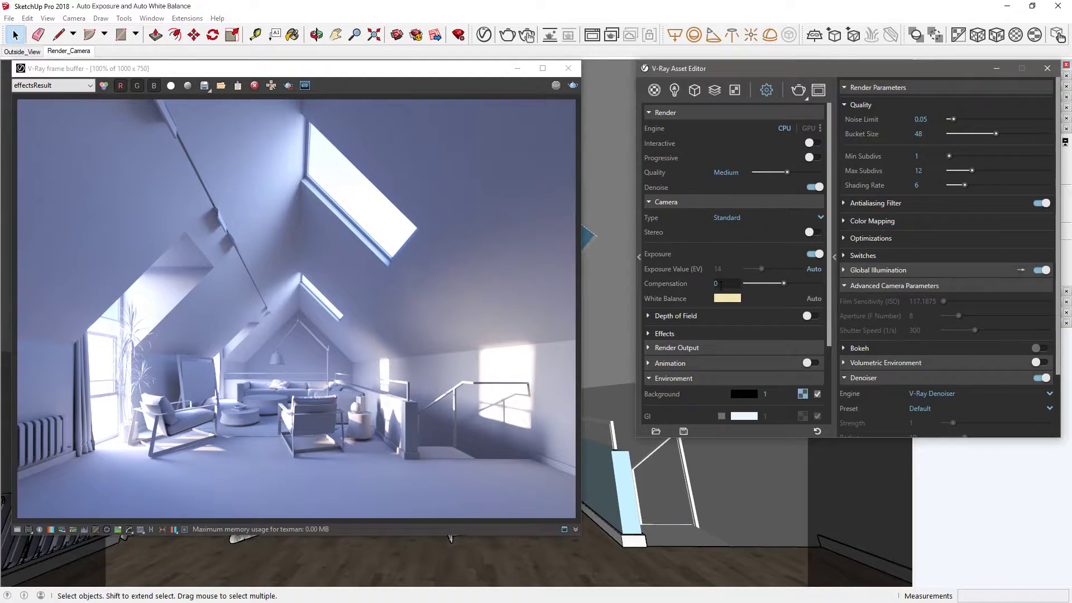
left_click_drag(721, 285, 712, 286)
type("1")
key("Return")
left_click(290, 86)
left_click_drag(297, 100, 18, 516)
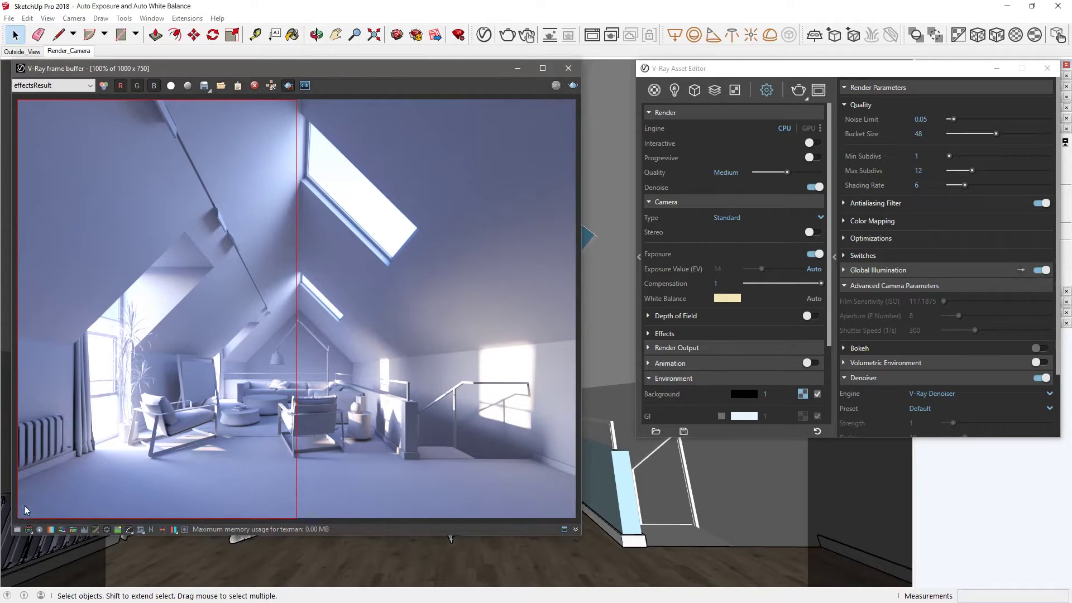
left_click(796, 91)
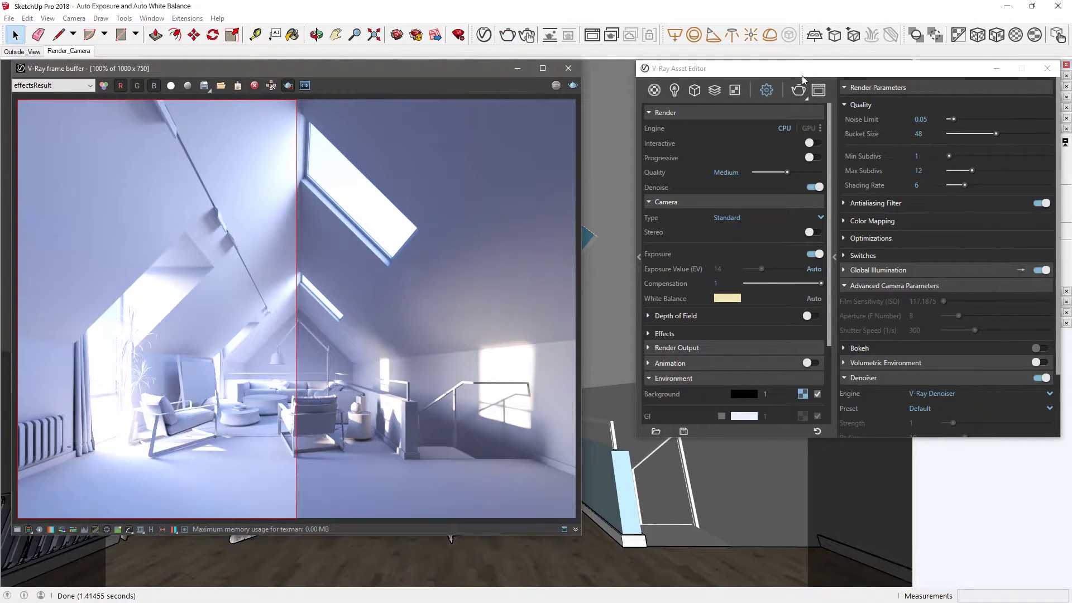
Set the exposure compensation to -1 and render a region covering the right half of the image
left_click(716, 283)
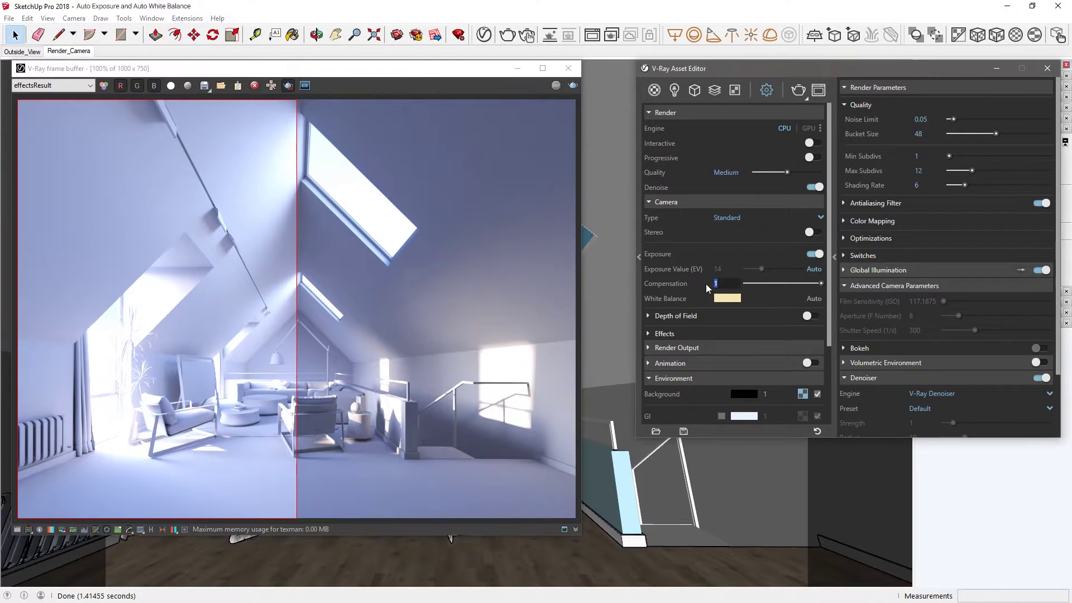
type("-1")
key("Return")
left_click_drag(292, 98, 592, 541)
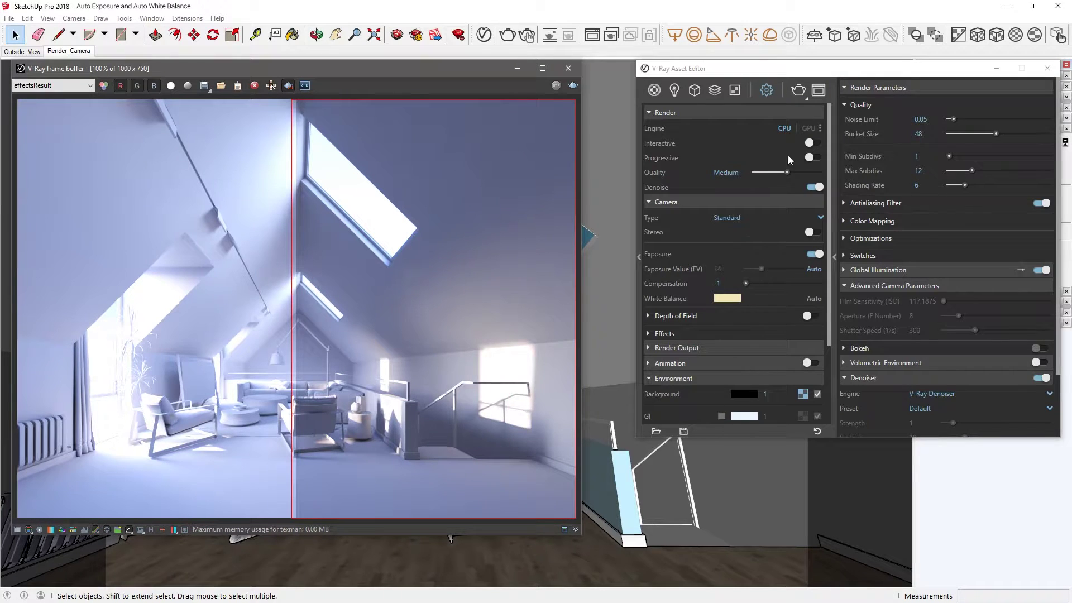
left_click(797, 92)
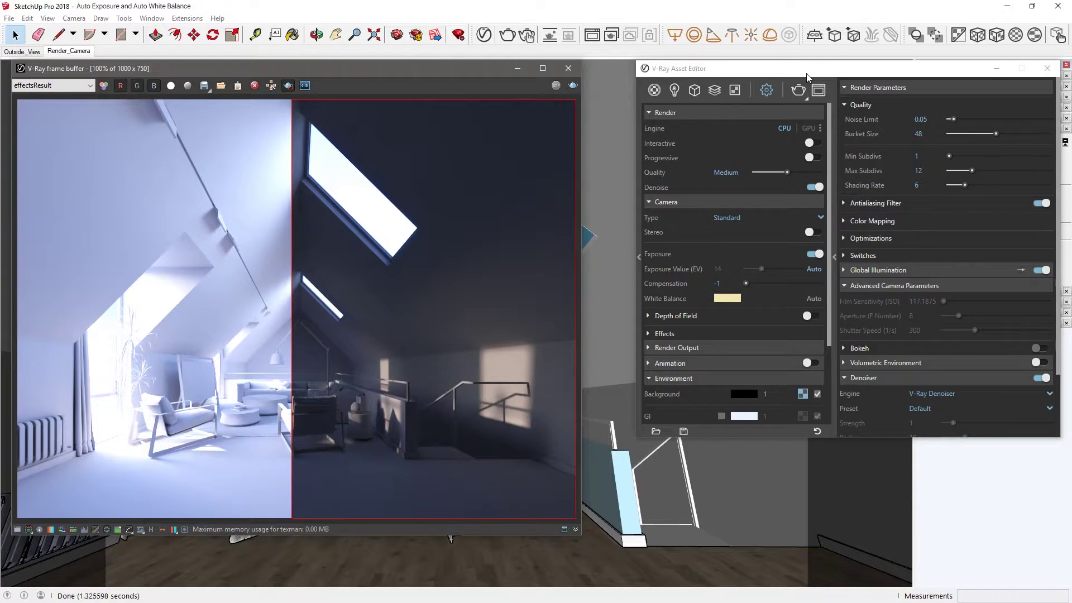
Set the exposure compensation to 0 and turn off region rendering in the frame buffer
double_click(717, 283)
type("0")
key("Return")
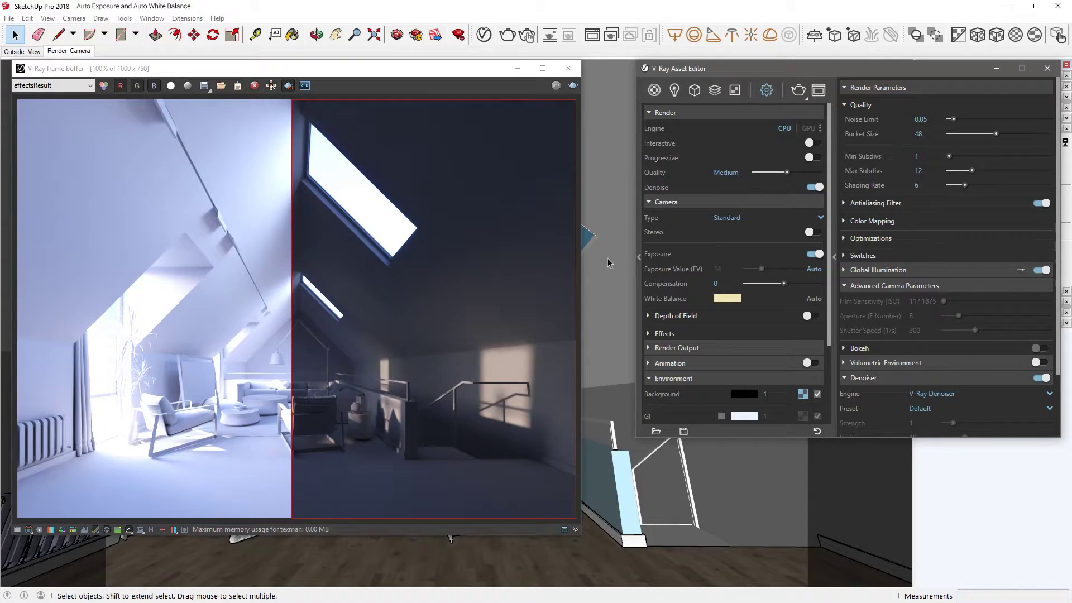
left_click(288, 87)
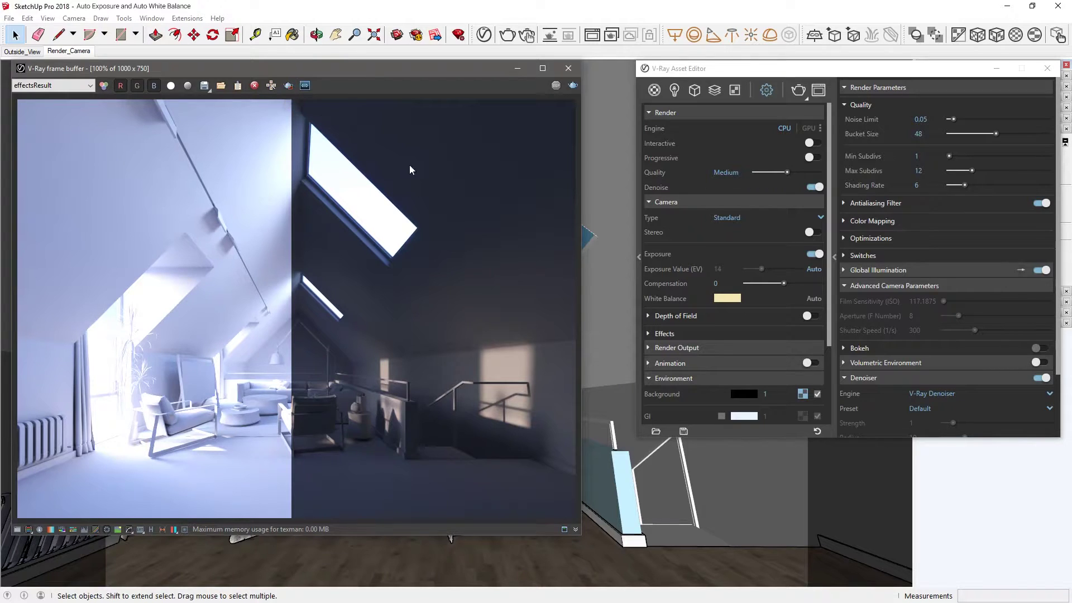
Enable automatic white balance for the camera and render the full image
left_click(811, 298)
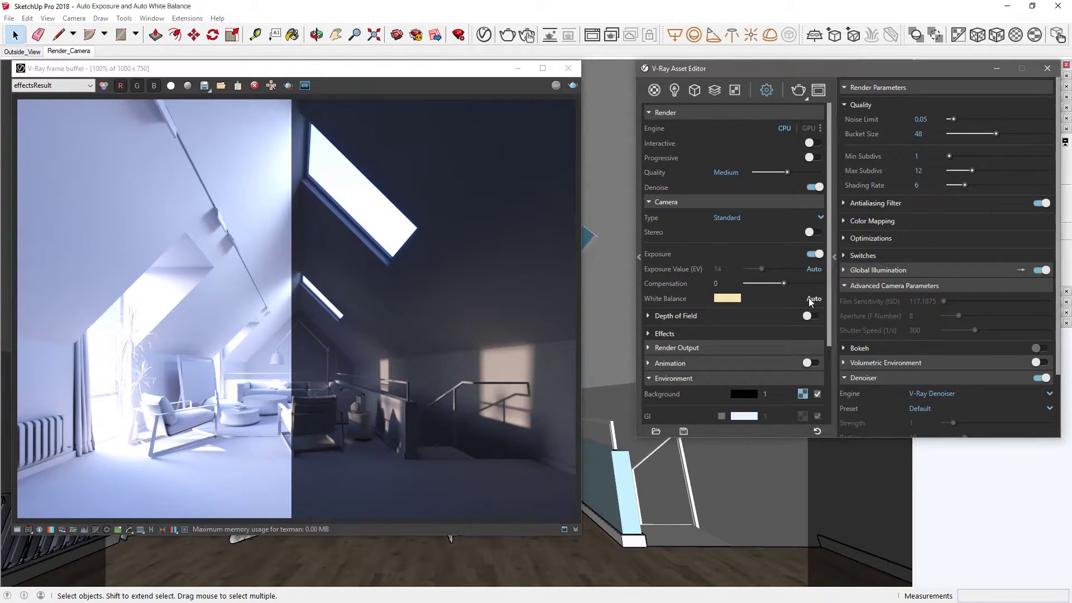
left_click(798, 90)
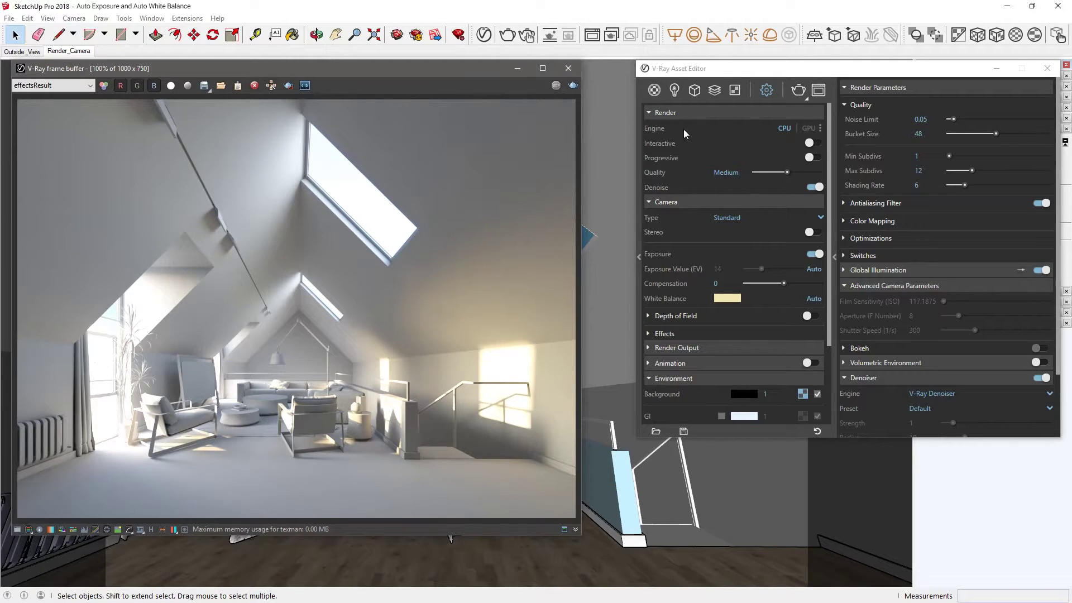
Turn off the SunLight in the scene's lights and show the Dome Light's parameters
left_click(674, 90)
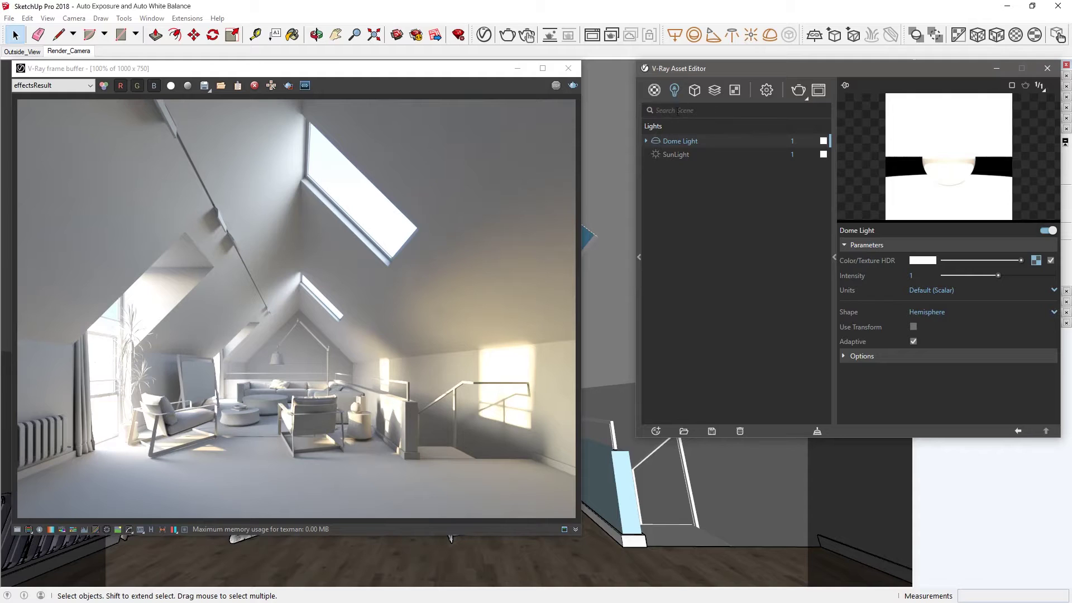
left_click(673, 156)
left_click(1047, 231)
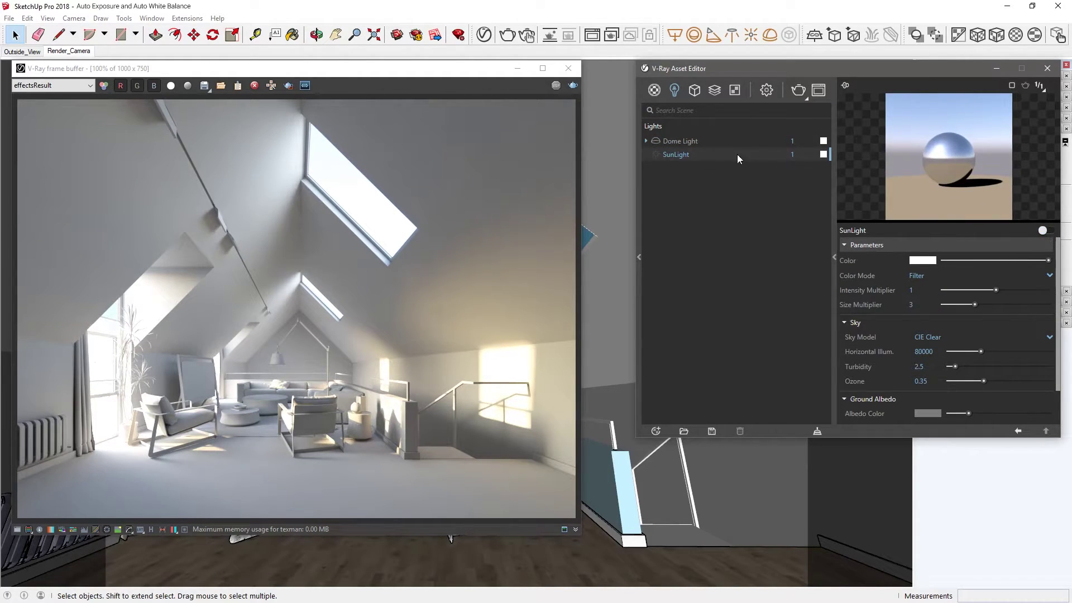
left_click(698, 140)
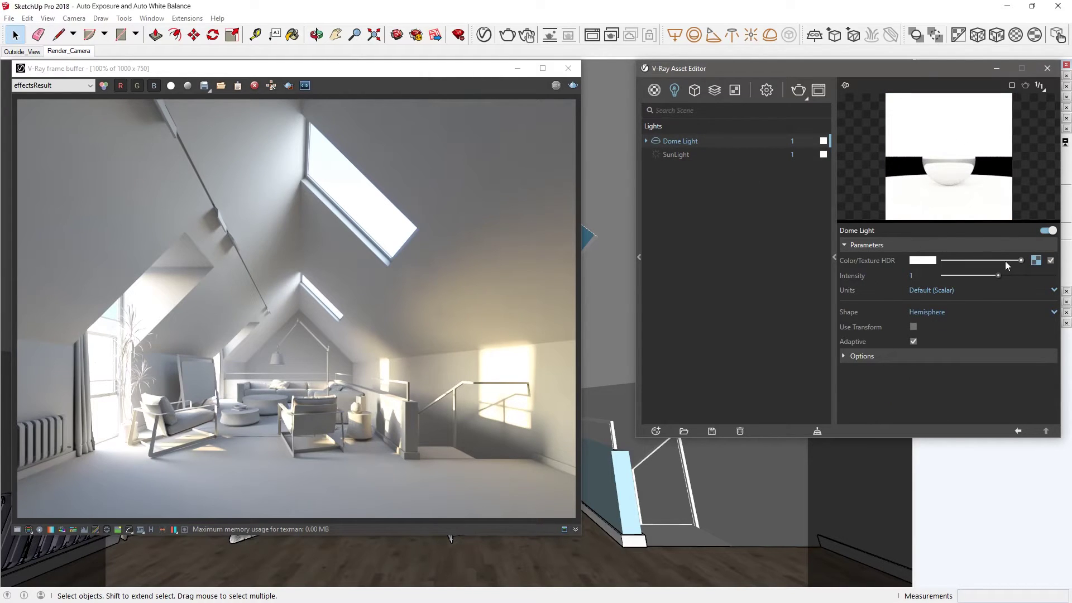
Replace the Dome Light's Sky texture with a bitmap loaded from HDRI_01.hdr in the Assets folder
left_click(1035, 261)
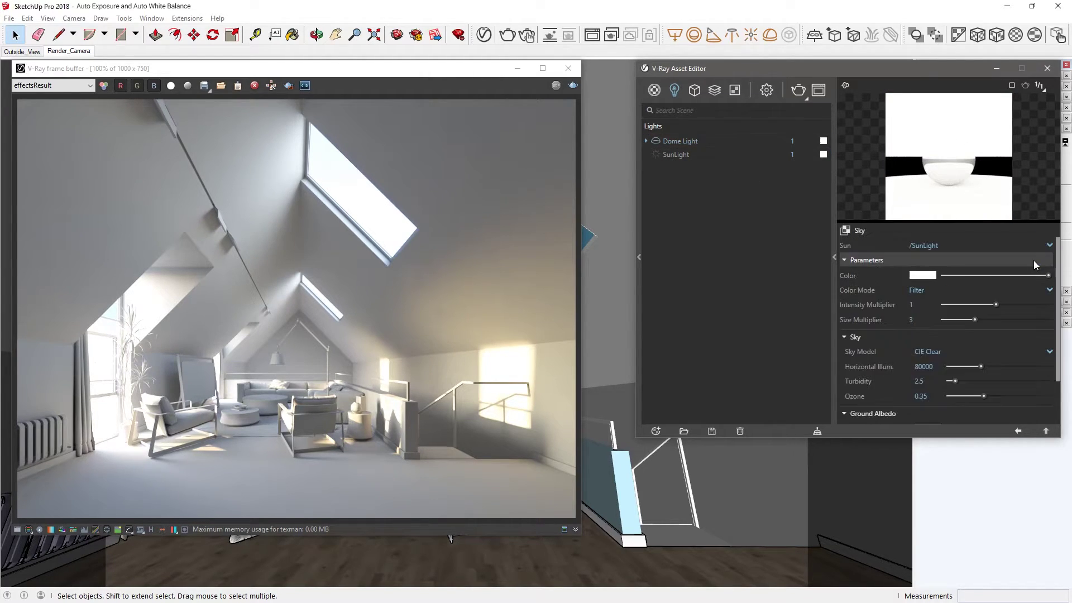
left_click(844, 229)
left_click(857, 235)
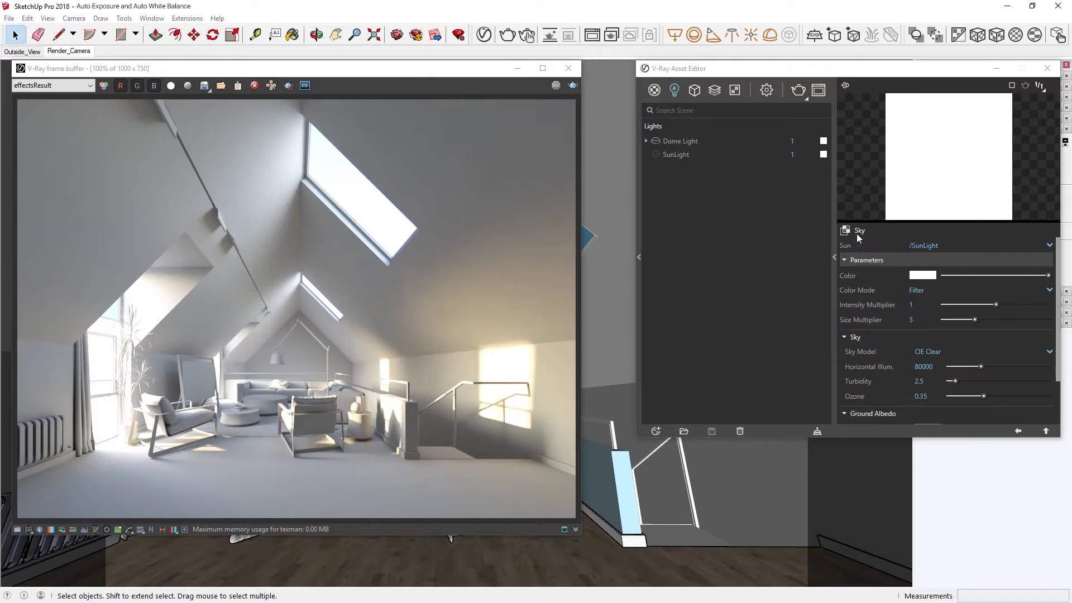
scroll(671, 288, "down", 2)
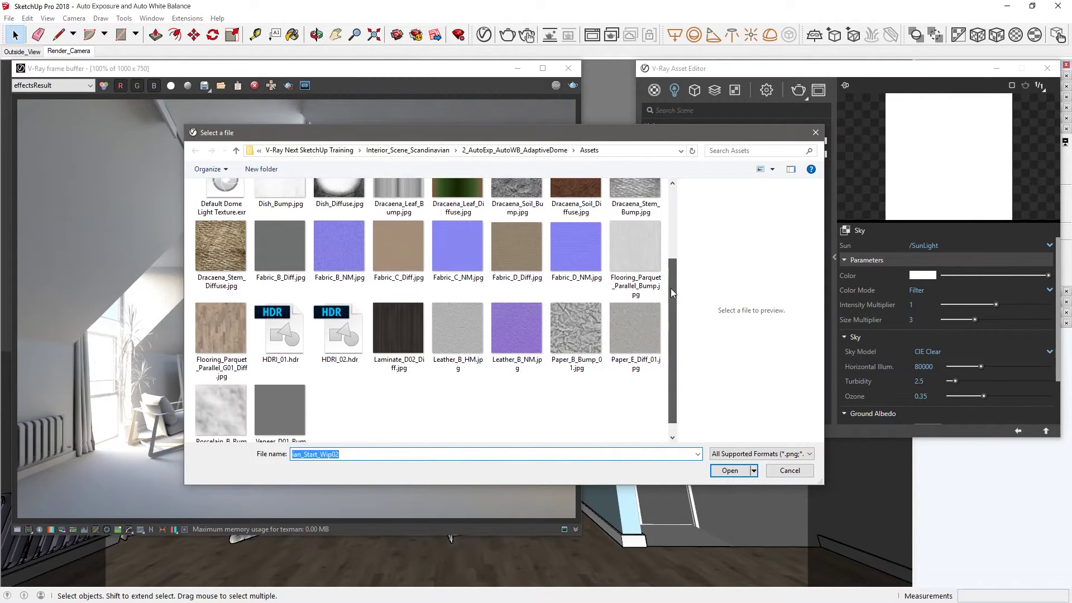
left_click(292, 327)
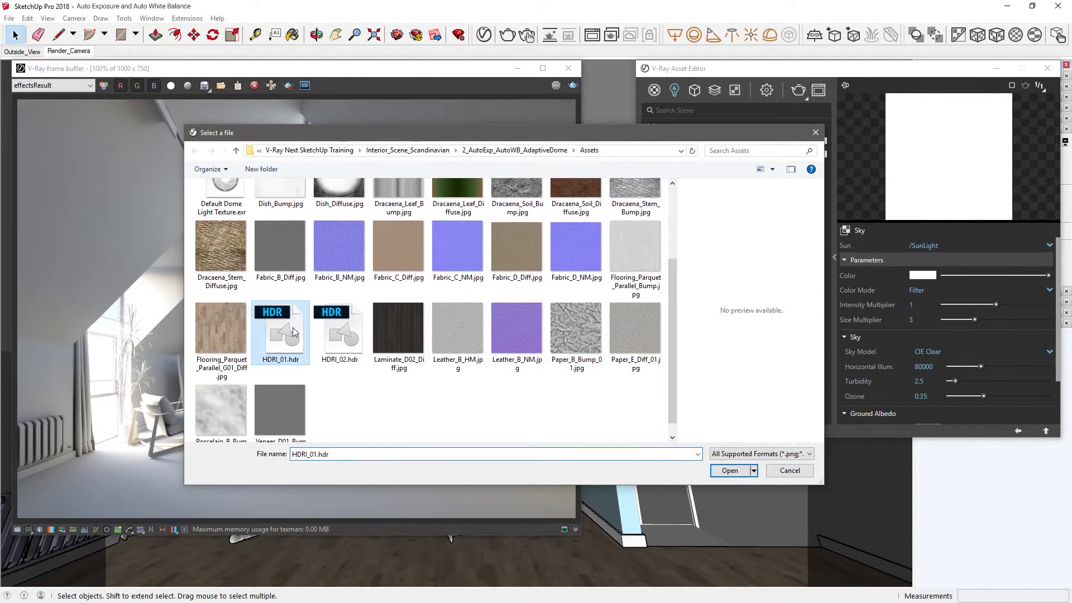
left_click(728, 471)
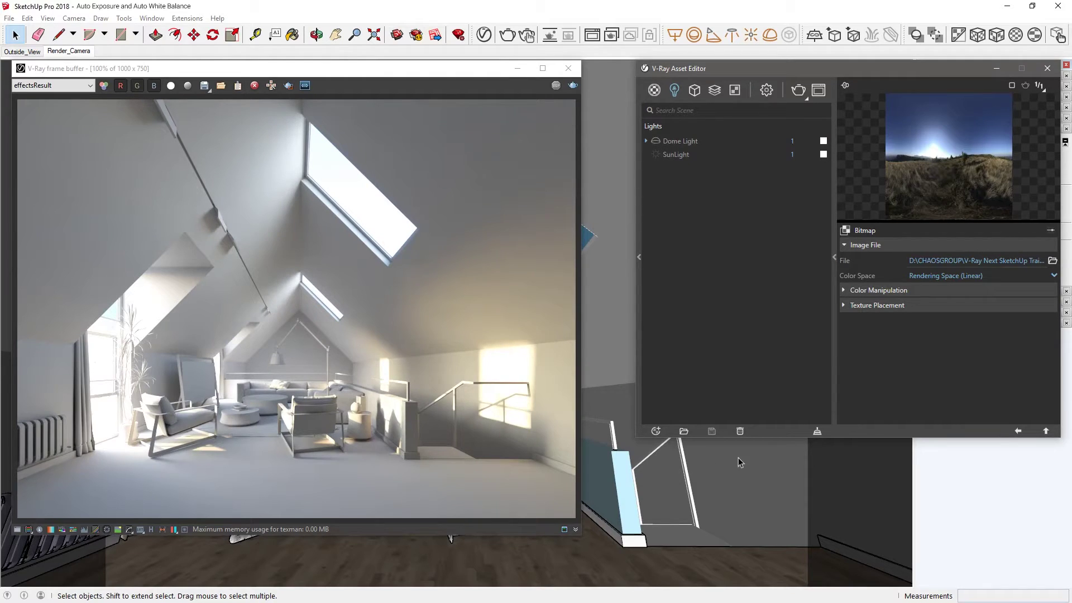
Set the horizontal rotation of the HDRI_01 bitmap's texture placement to 110
left_click(865, 306)
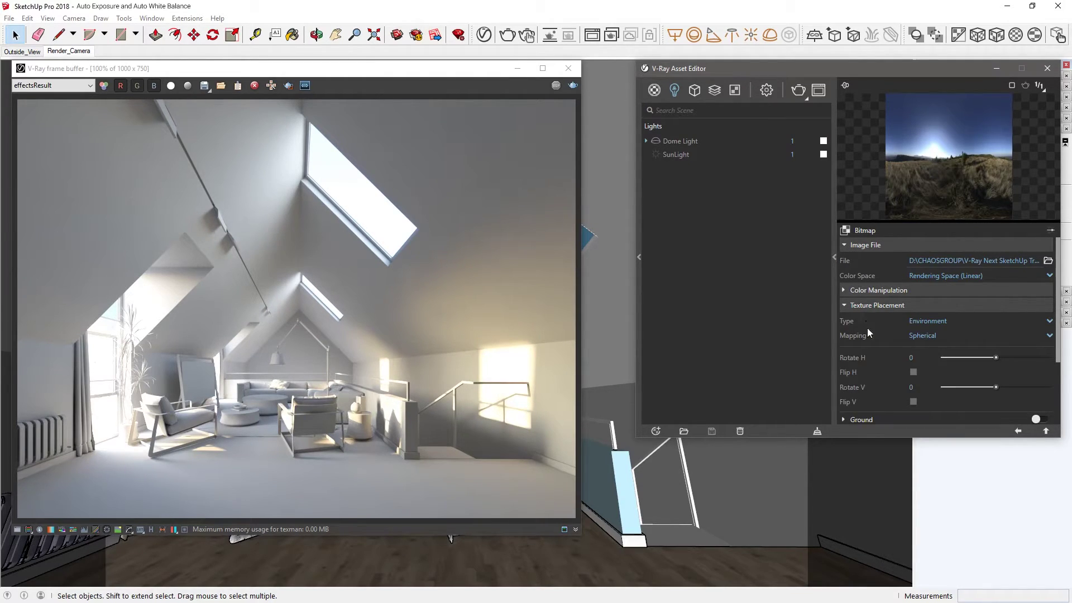
type("110")
key("Return")
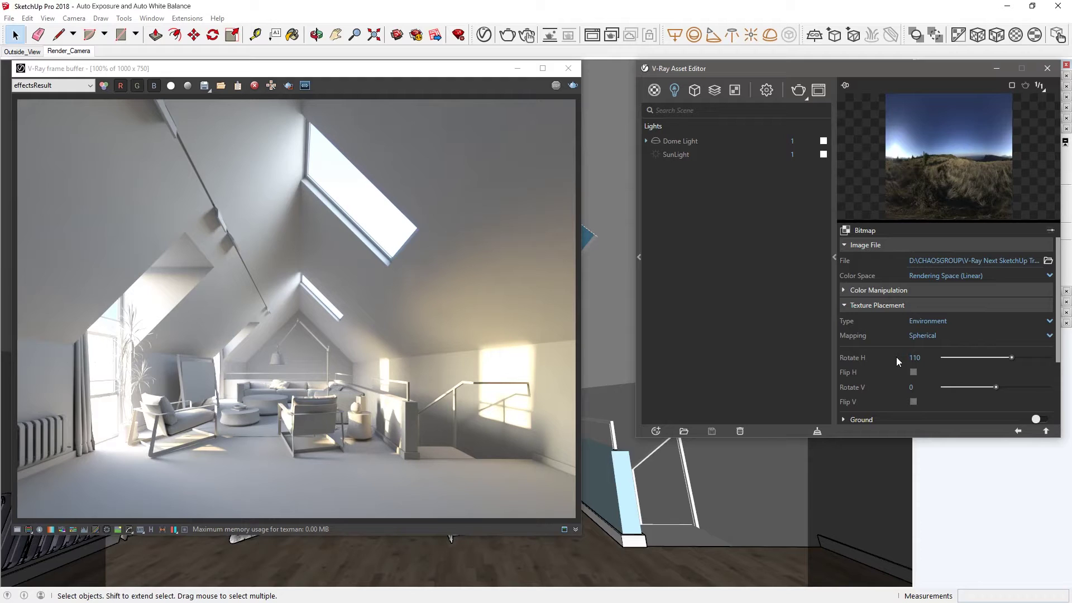
Return to the Dome Light's parameters and change its shape to Sphere
left_click(1047, 431)
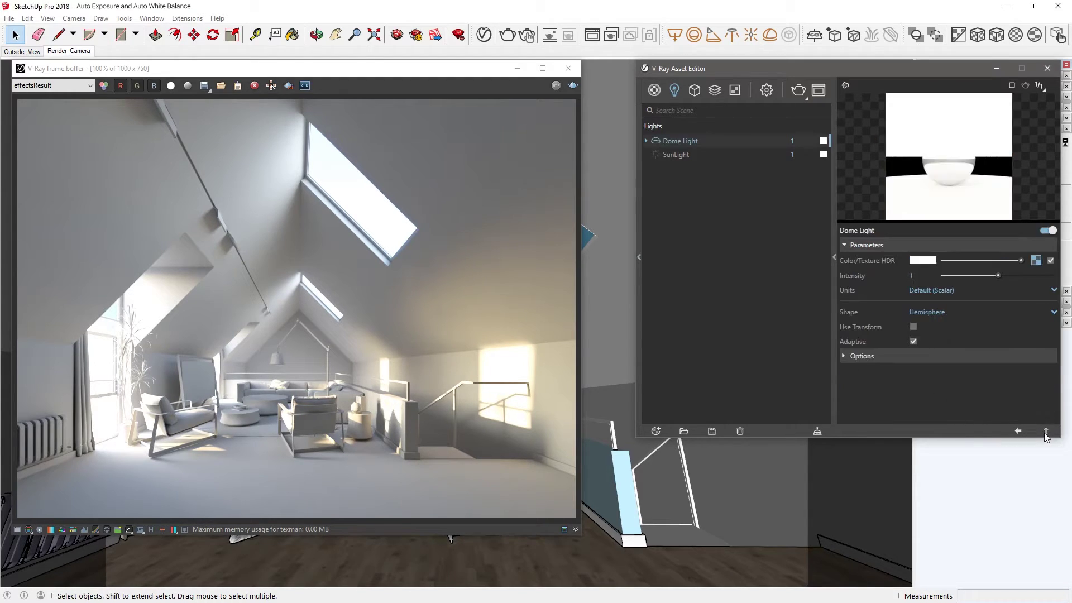
left_click(940, 314)
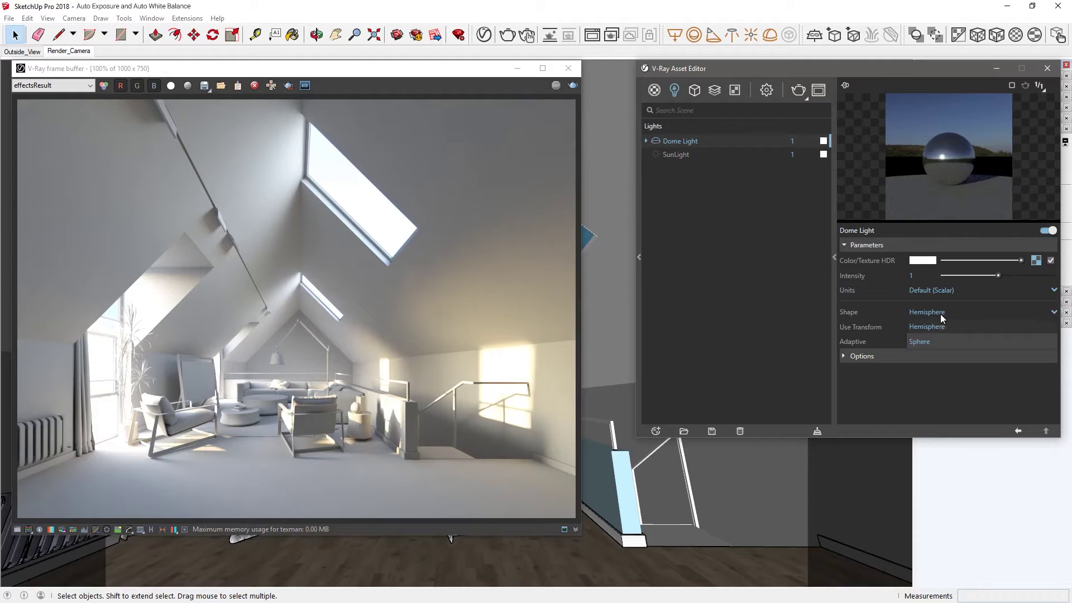
left_click(930, 340)
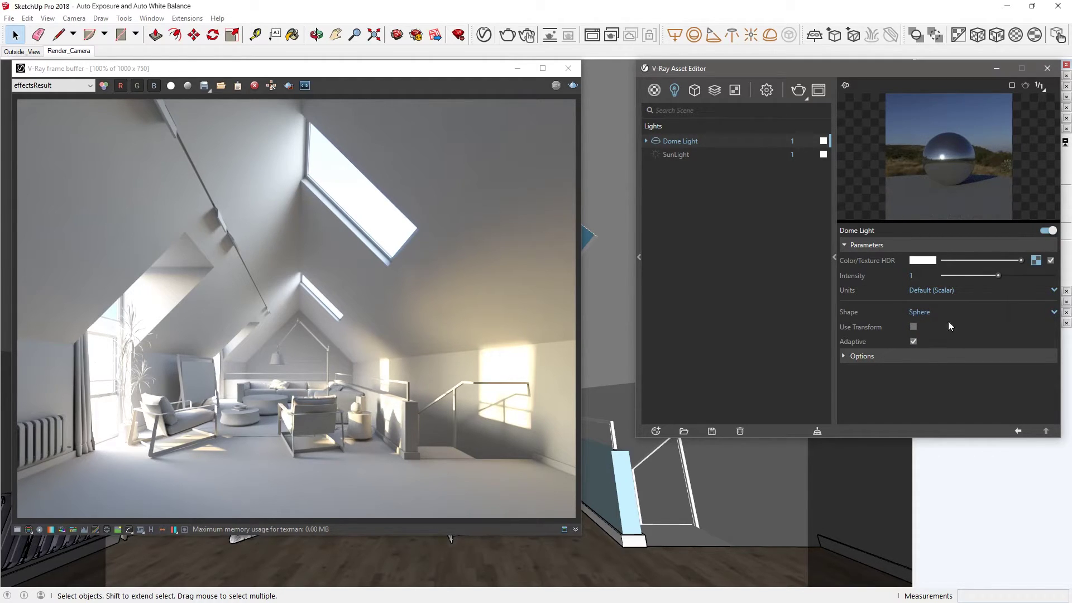
Hide the Background_Planes layer in the SketchUp model and render the scene with the HDRI_01 lighting
left_click(1048, 68)
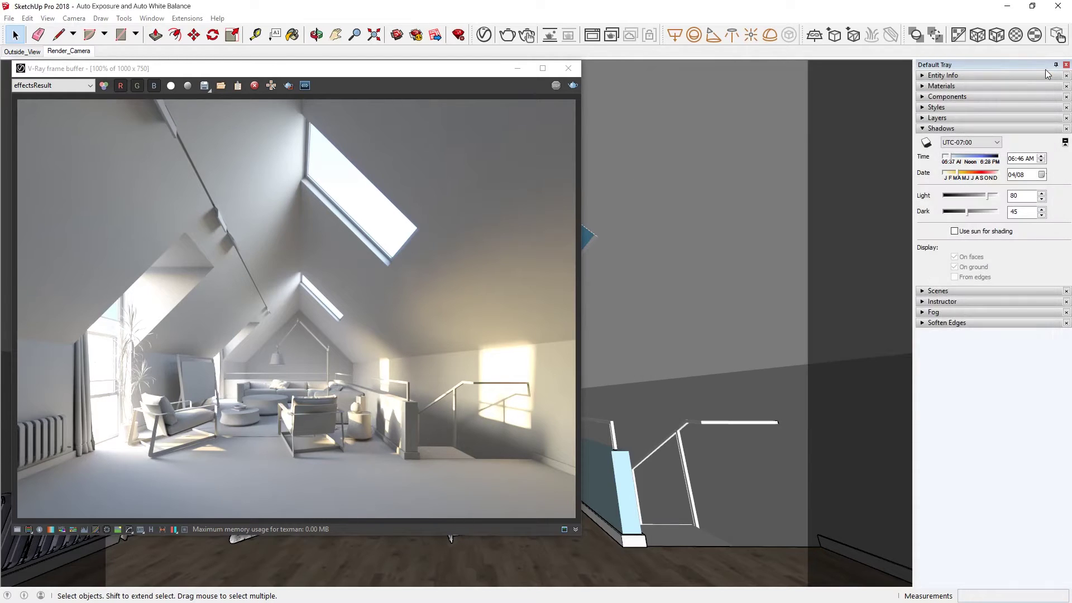
left_click(985, 119)
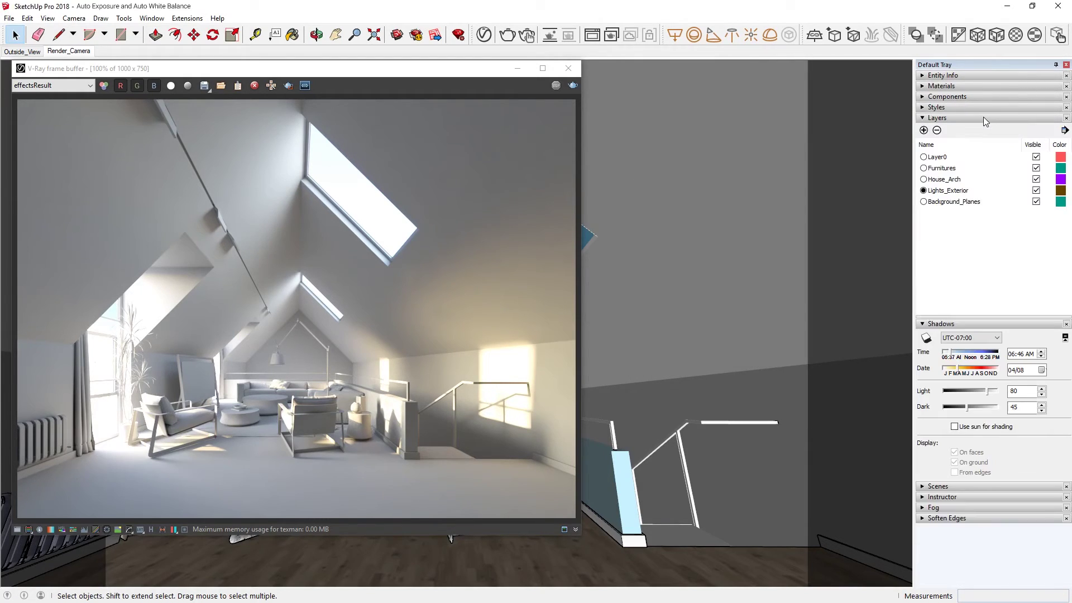
left_click(1036, 205)
left_click(1036, 202)
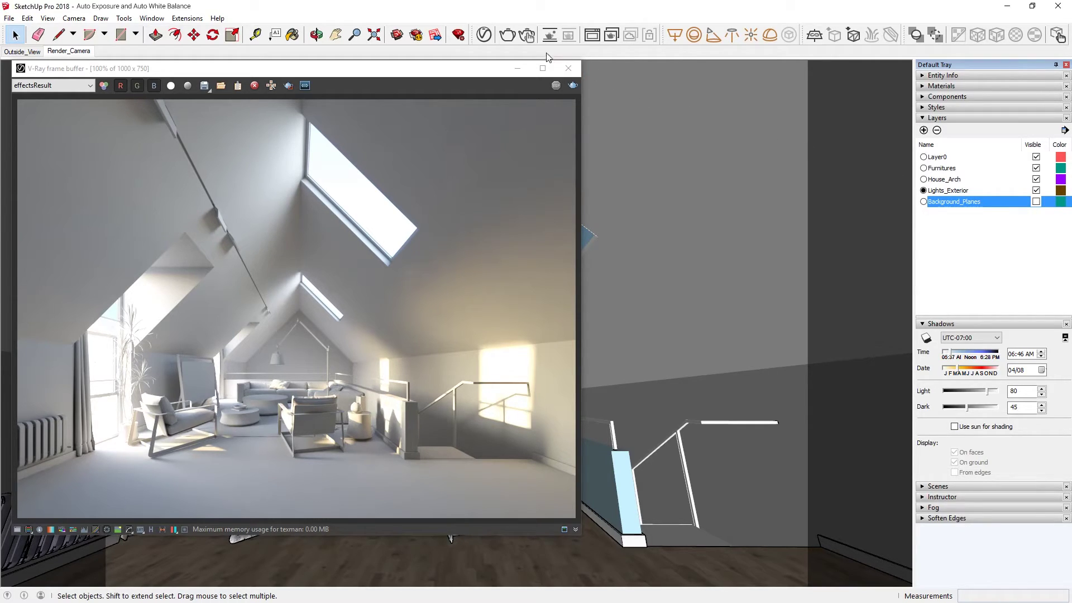
left_click(485, 35)
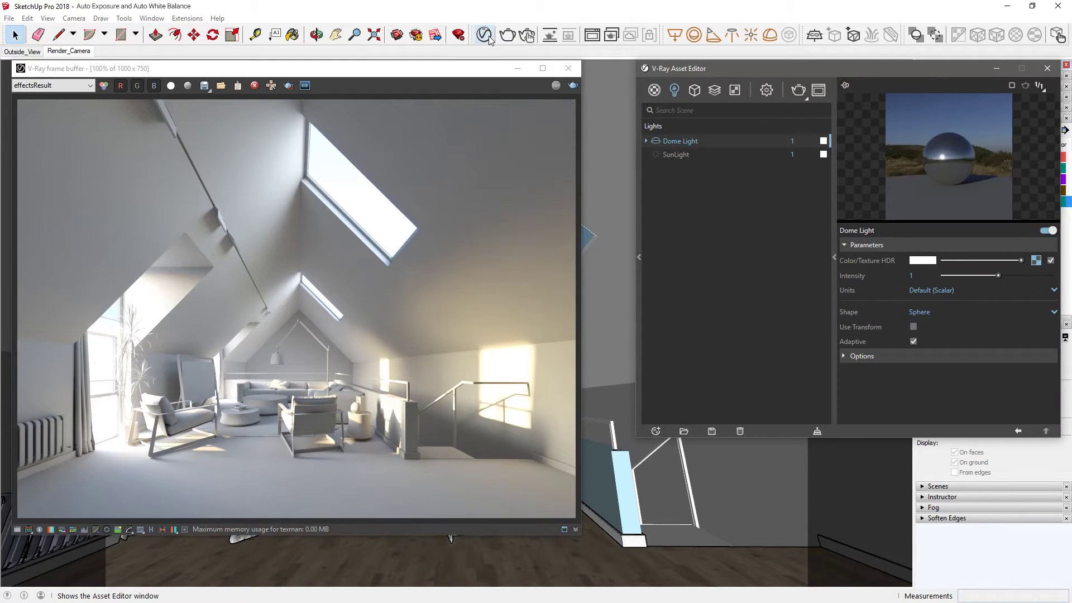
left_click(798, 92)
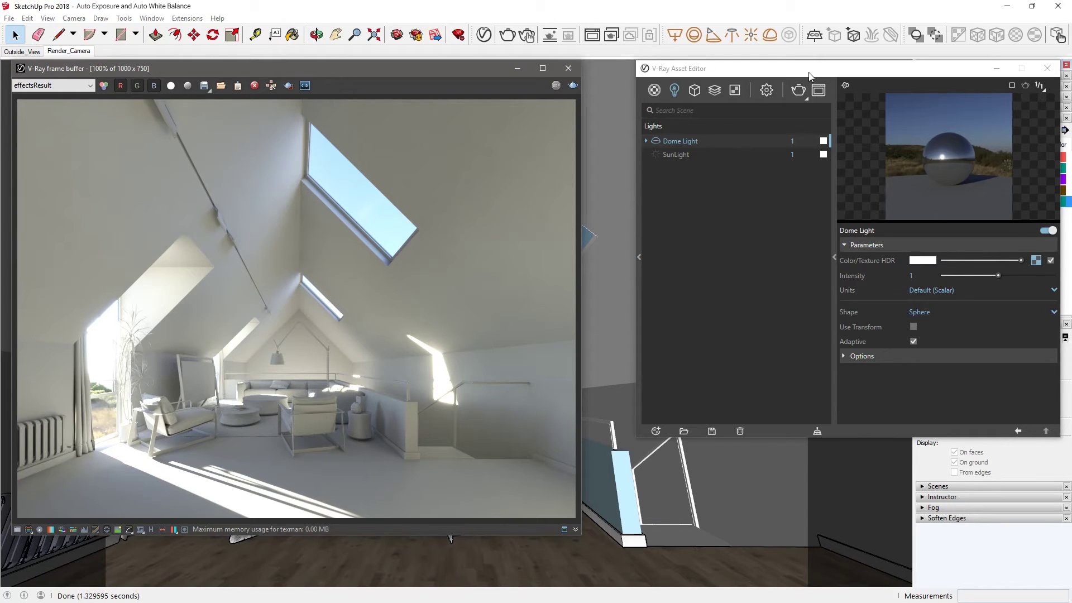
Replace the Dome Light's texture with a new bitmap loaded from HDRI_02.hdr
left_click(1035, 260)
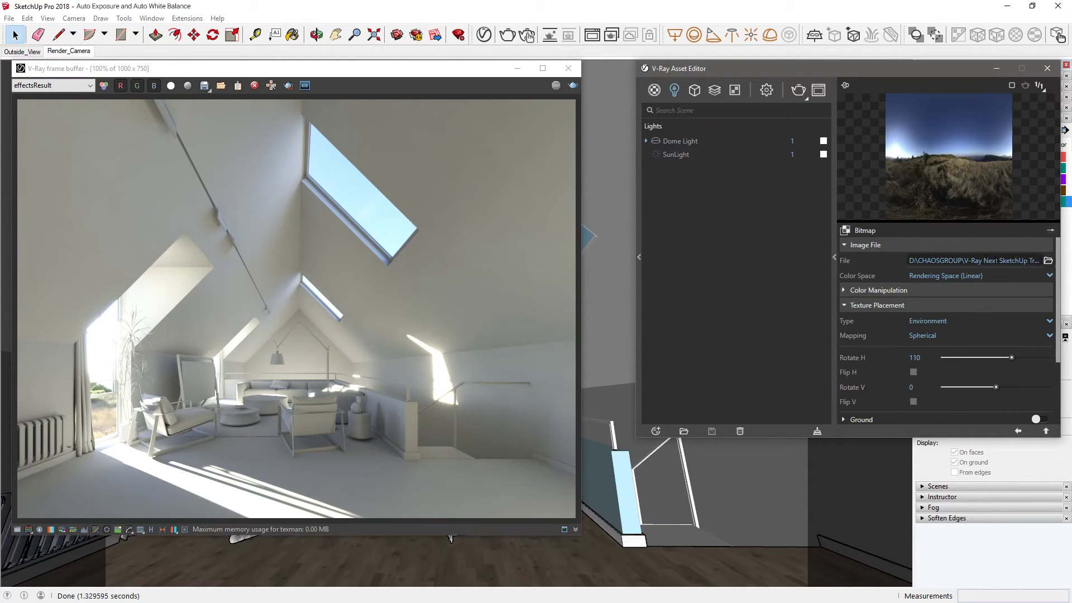
left_click(846, 230)
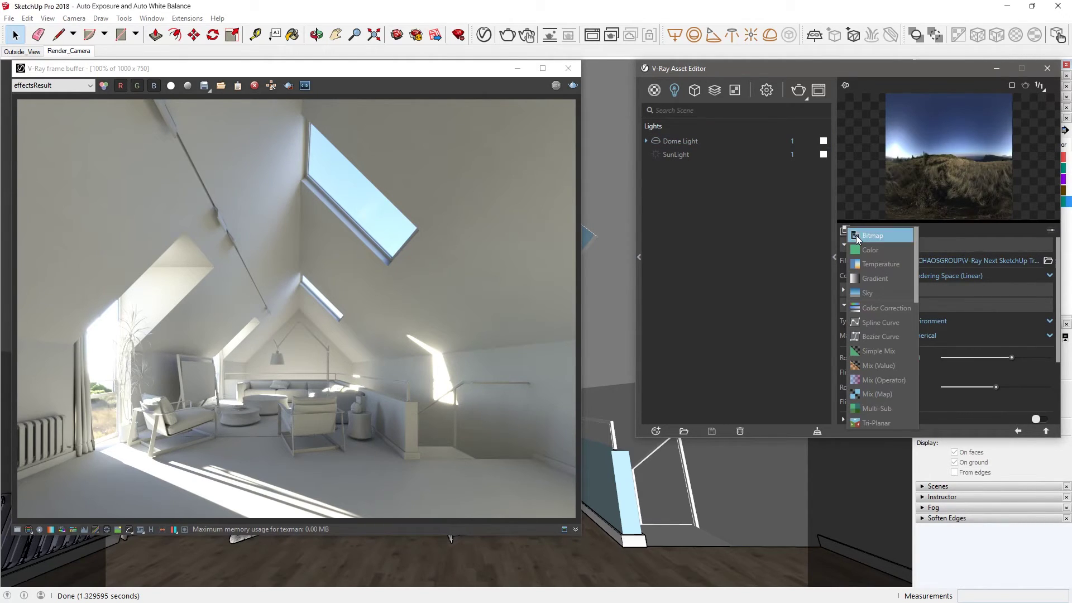
left_click(856, 236)
left_click_drag(674, 228, 672, 287)
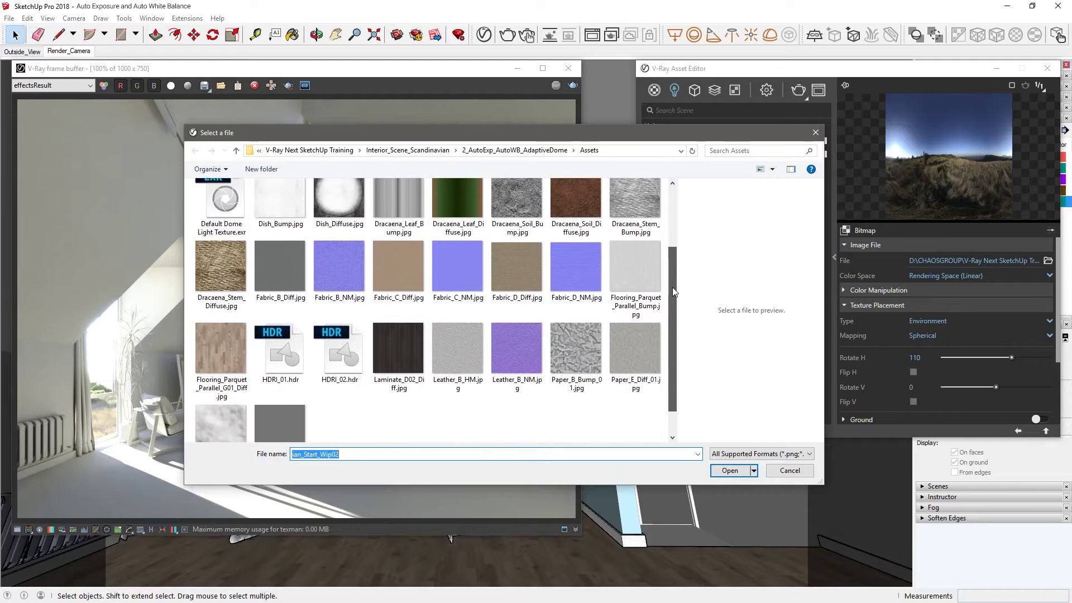
left_click(346, 353)
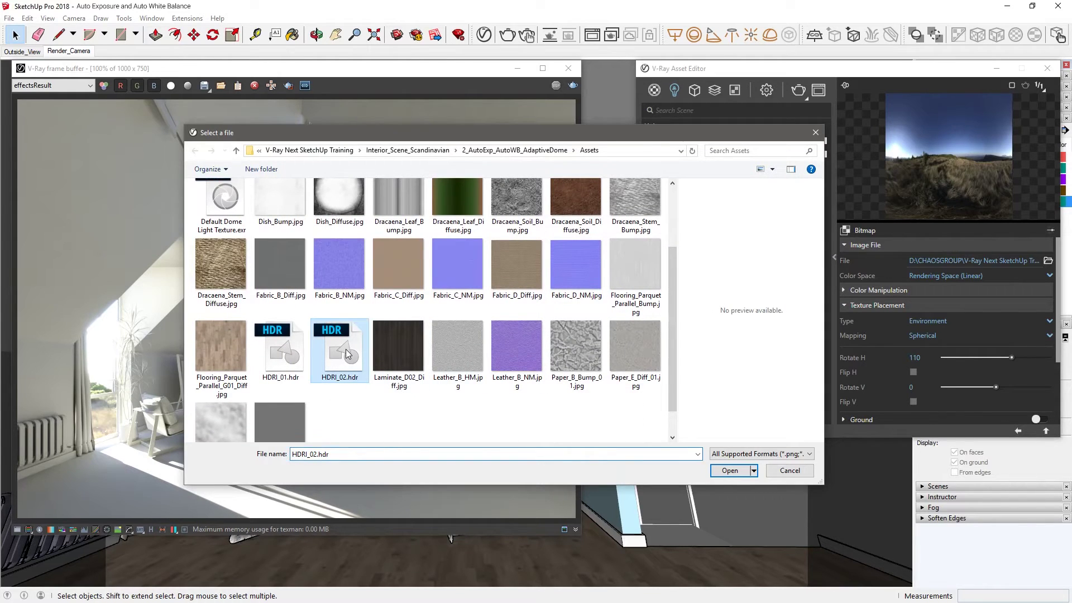
left_click(730, 470)
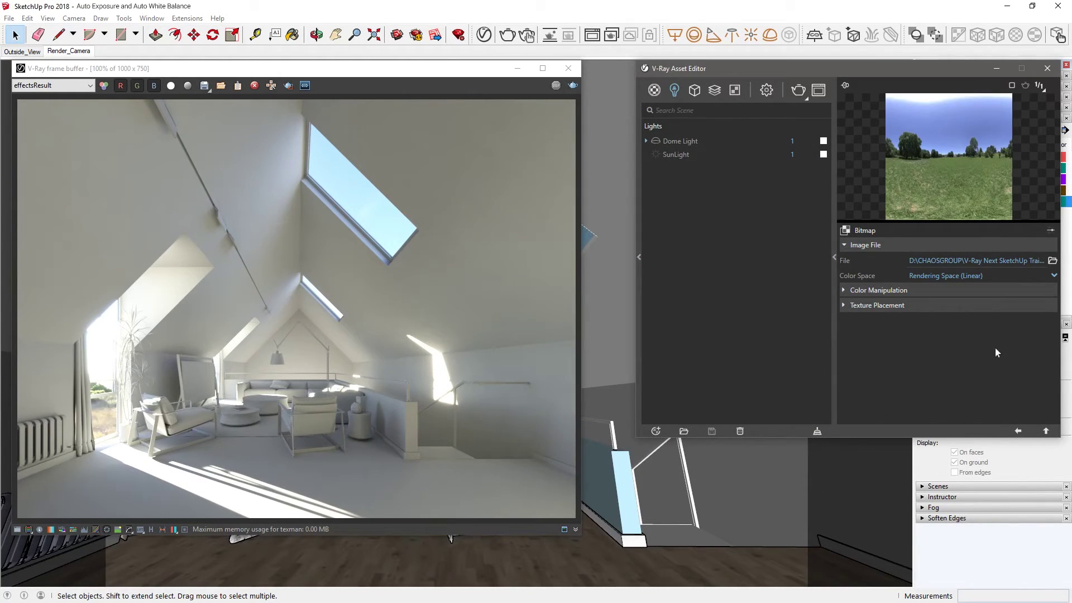
Set the horizontal rotation of the HDRI_02 bitmap's texture placement to 60
left_click(1003, 308)
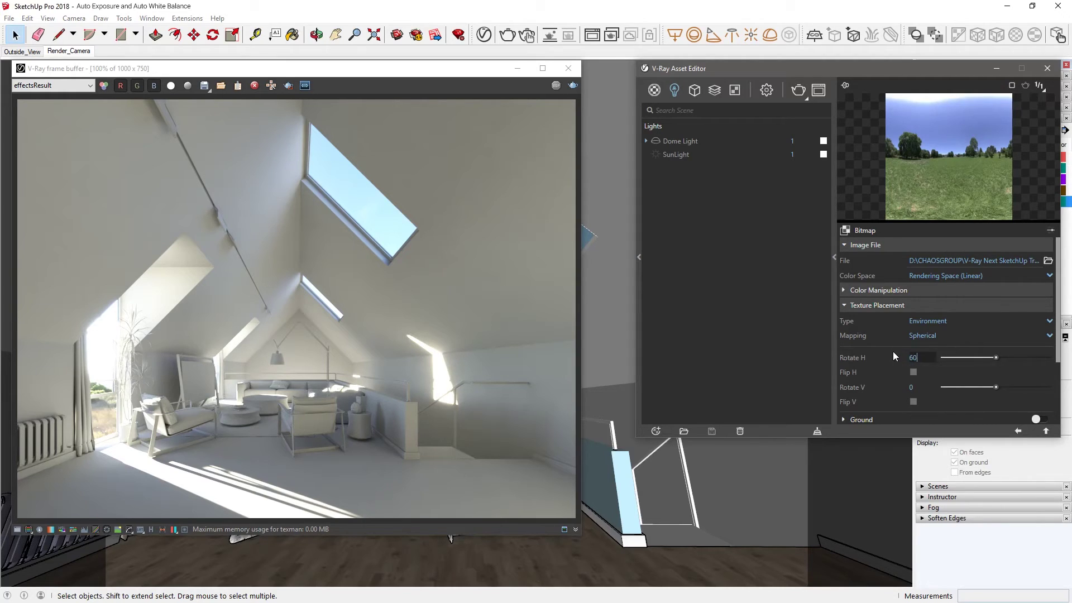
type("60")
key("Return")
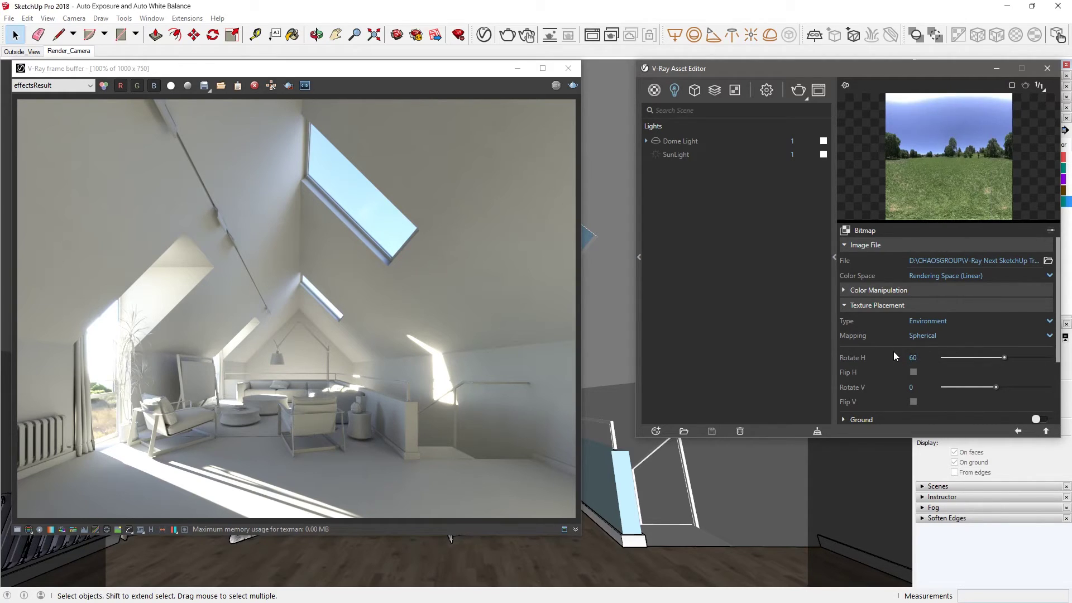
Turn off Material Override in the render settings and render the scene with its original materials
left_click(766, 91)
scroll(754, 351, "down", 3)
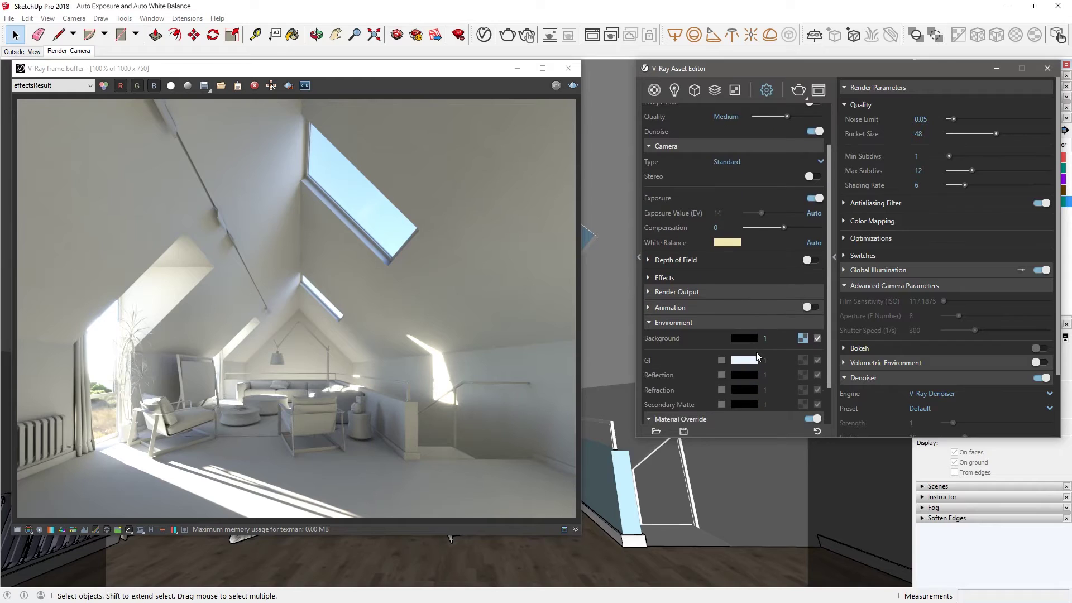
left_click(812, 372)
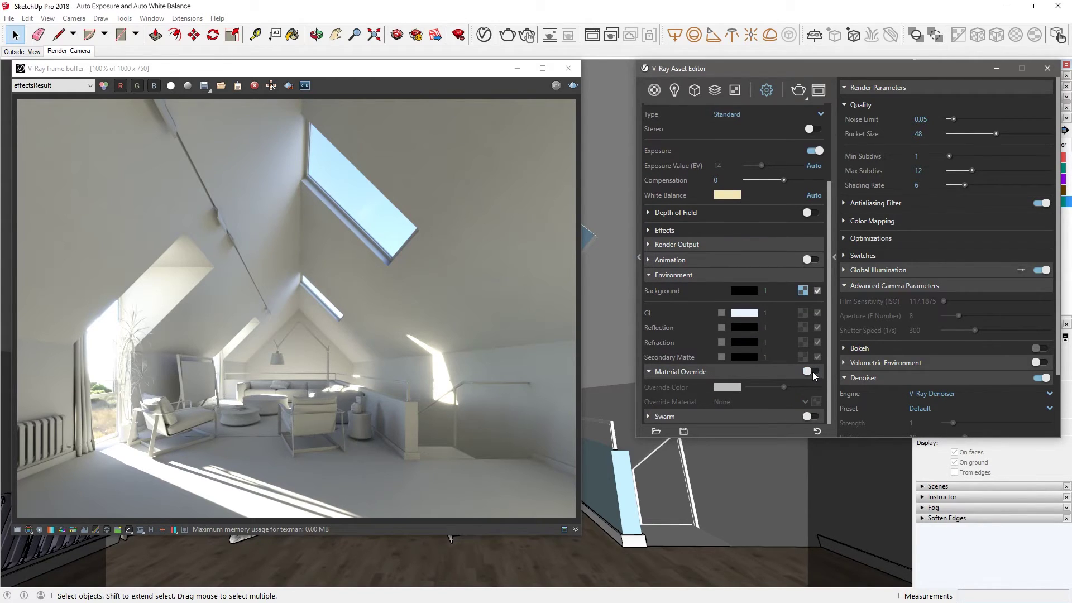
left_click(798, 90)
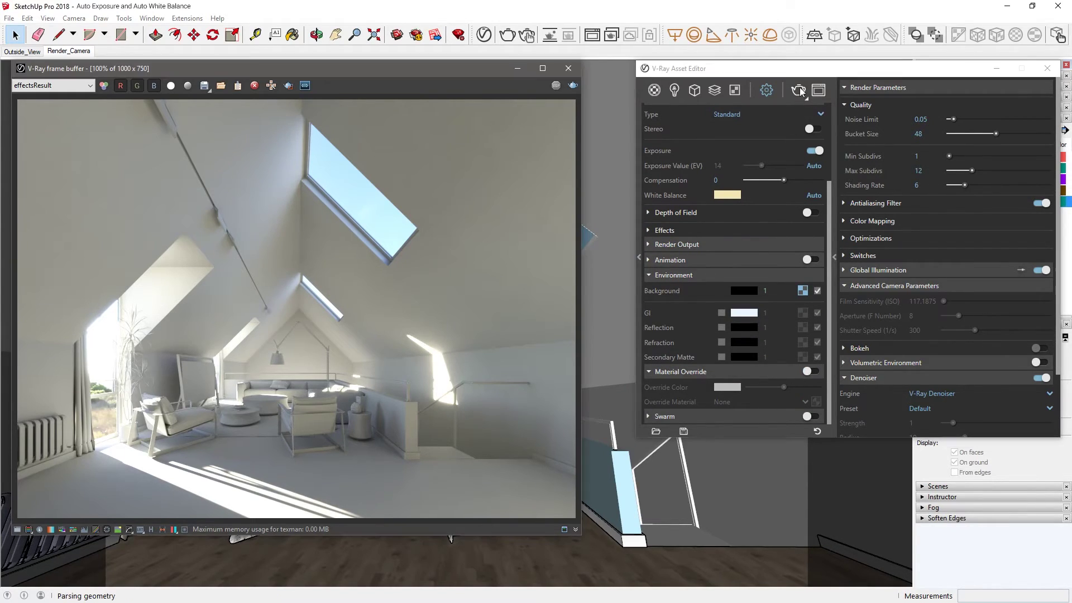